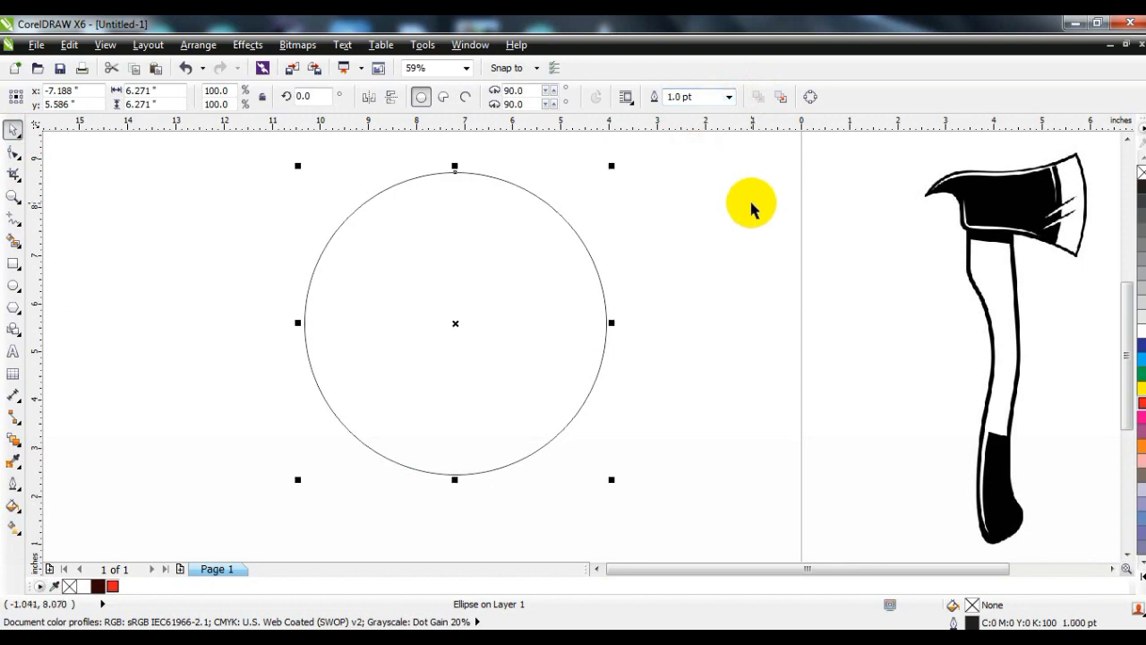
- Duplicate the circle twice as smaller concentric circles, the first about 5.78 inches across and the second roughly half that size
{"action": "key", "text": "KP_Add"}
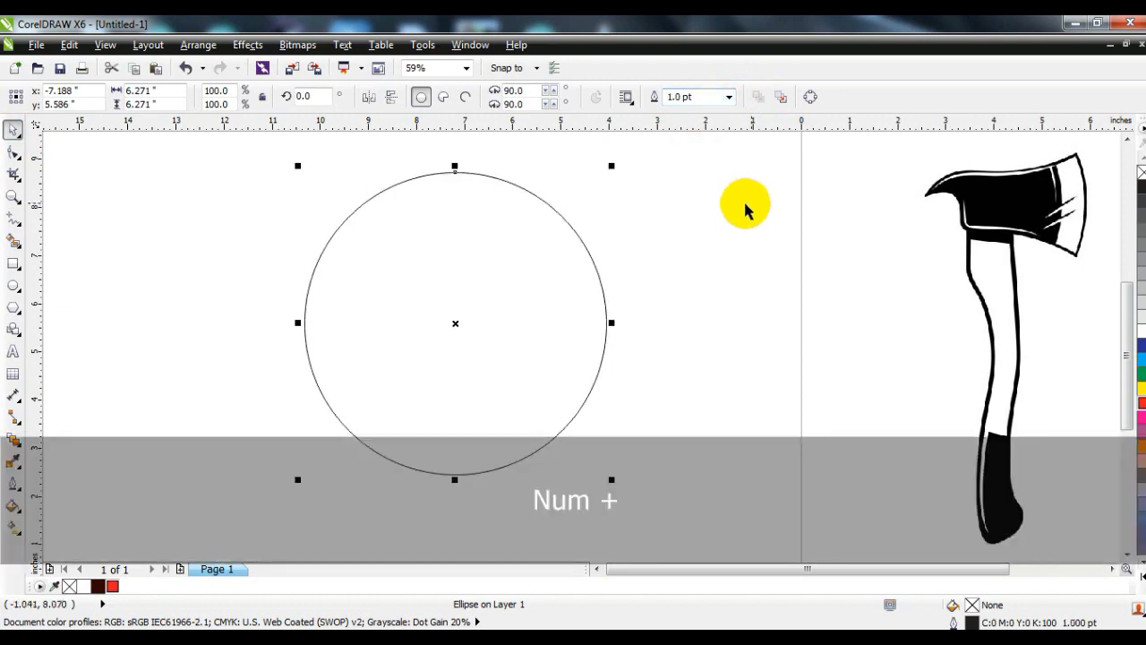
{"action": "left_click_drag", "start_coordinate": [612, 165], "coordinate": [615, 180]}
{"action": "key", "text": "KP_Add"}
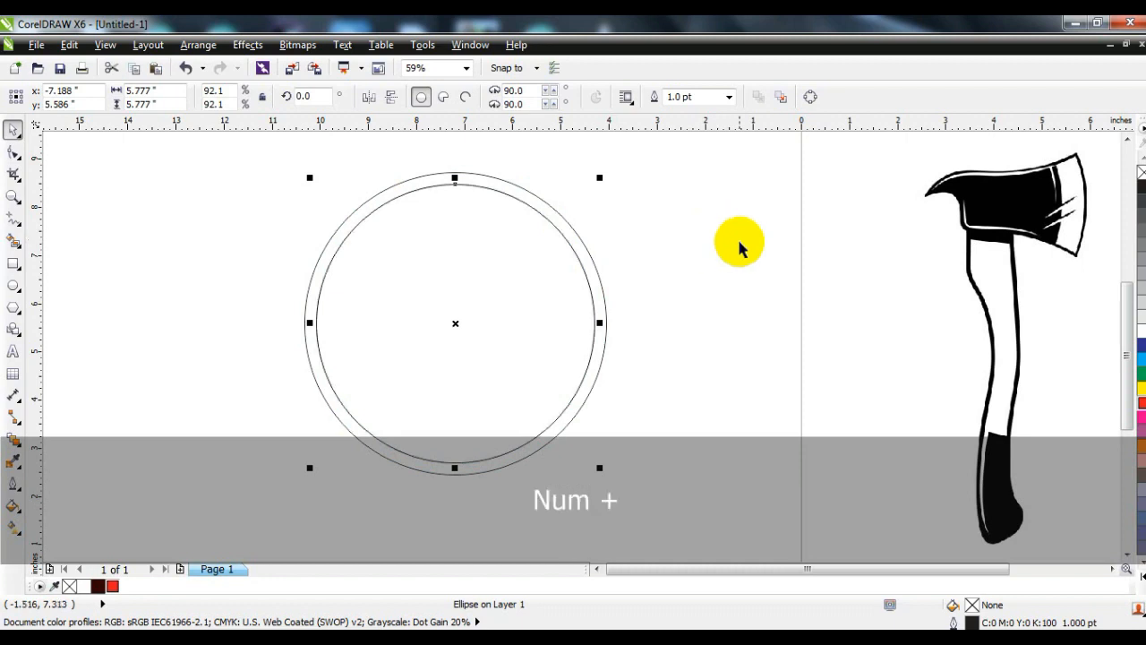
{"action": "left_click_drag", "start_coordinate": [598, 180], "coordinate": [525, 256]}
- Add an innermost concentric circle about 2.57 inches across and fill it with red
{"action": "key", "text": "KP_Add"}
{"action": "left_click", "coordinate": [112, 586]}
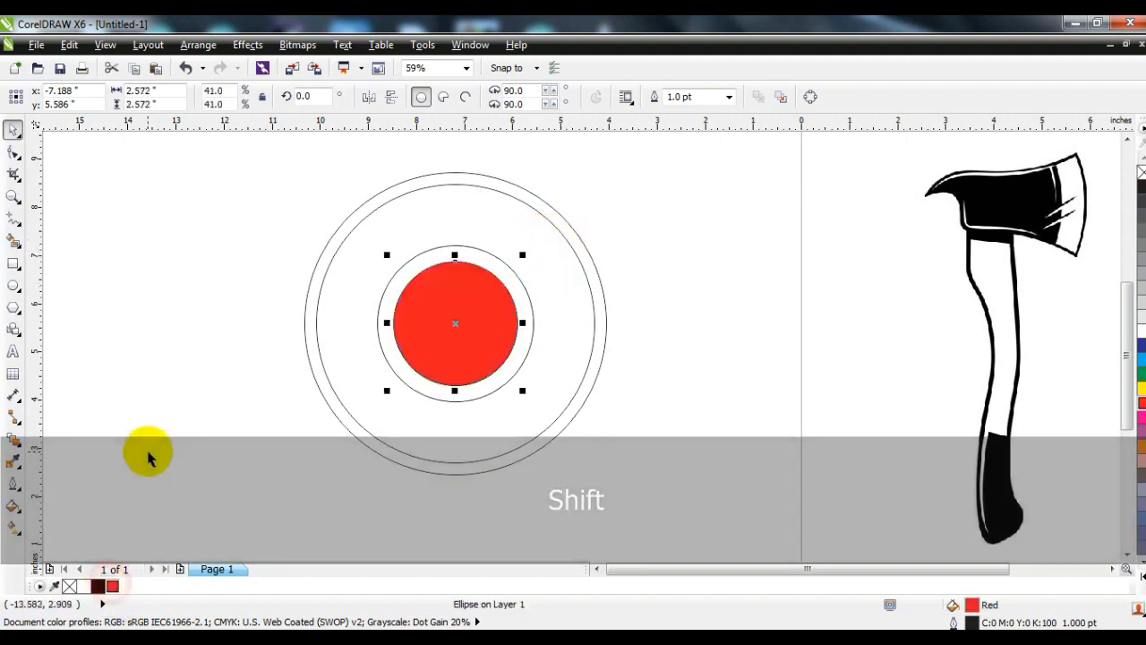
{"action": "left_click", "coordinate": [149, 456]}
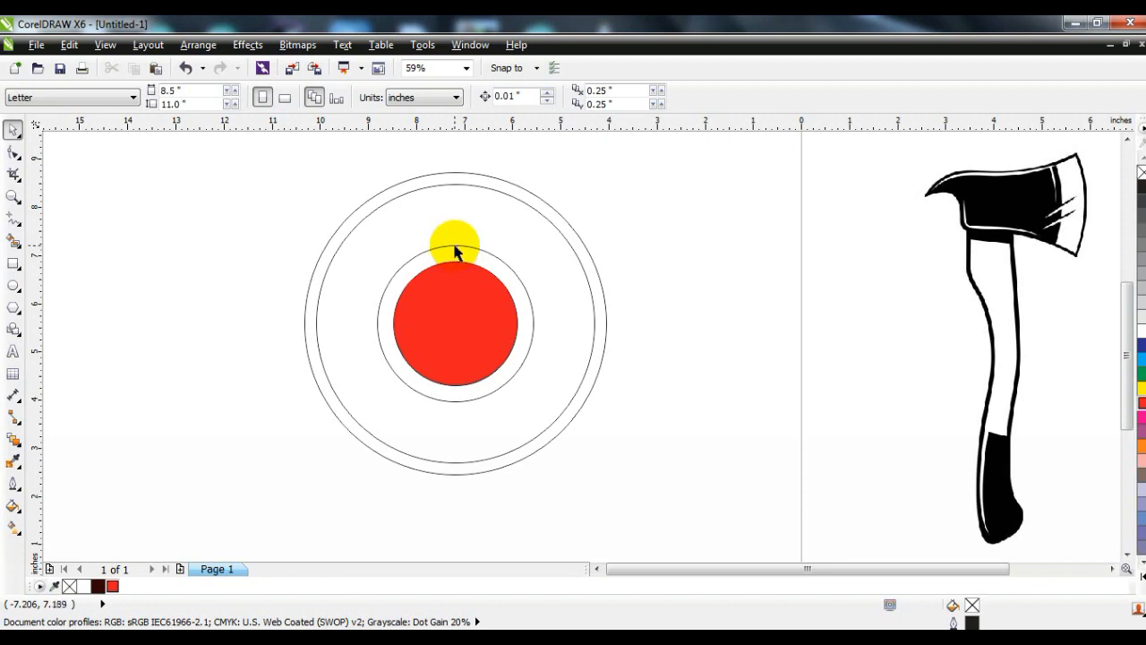
- Shrink the unfilled circle around the red disc slightly, keeping it concentric
{"action": "left_click", "coordinate": [455, 247]}
{"action": "left_click_drag", "start_coordinate": [541, 242], "coordinate": [537, 243]}
{"action": "key", "text": "ctrl+z"}
- Combine the circle around the red disc with the 5.777-inch circle and fill the resulting ring with dark brown (#300404)
{"action": "left_click", "coordinate": [504, 266]}
{"action": "left_click", "coordinate": [511, 199], "text": "shift"}
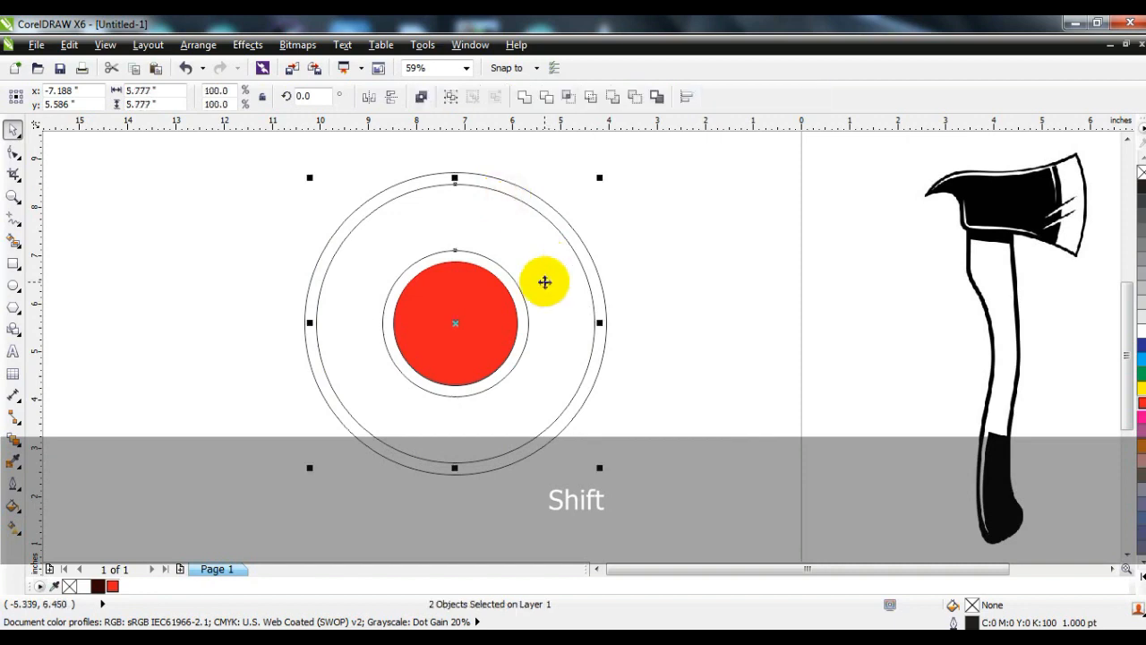
{"action": "left_click", "coordinate": [419, 97]}
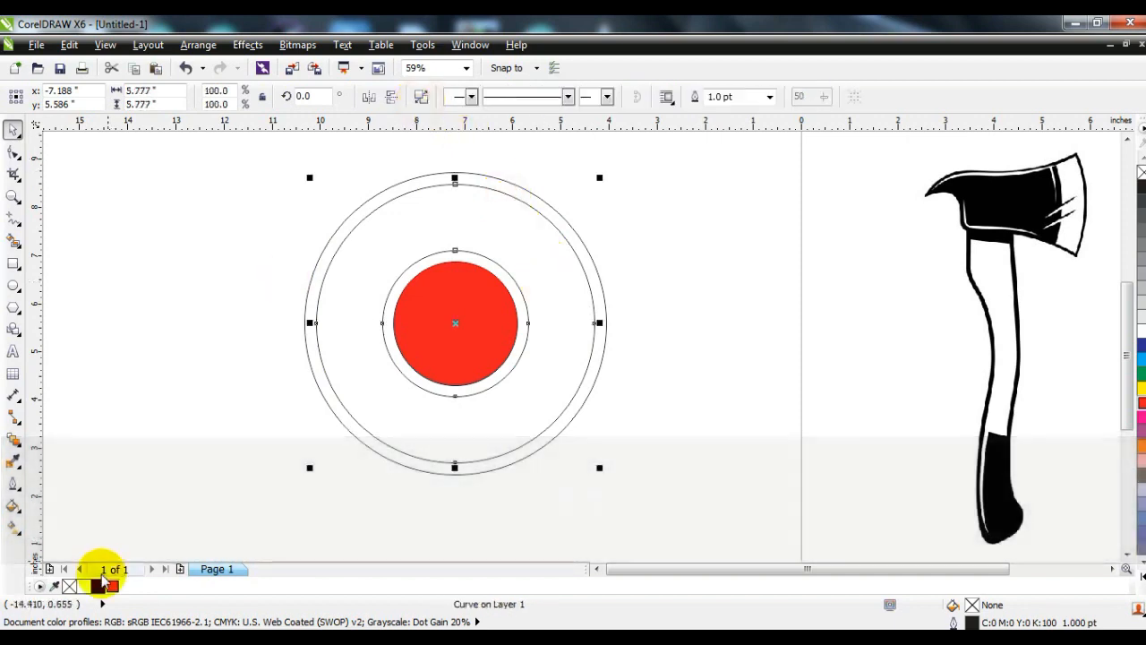
{"action": "left_click", "coordinate": [97, 585]}
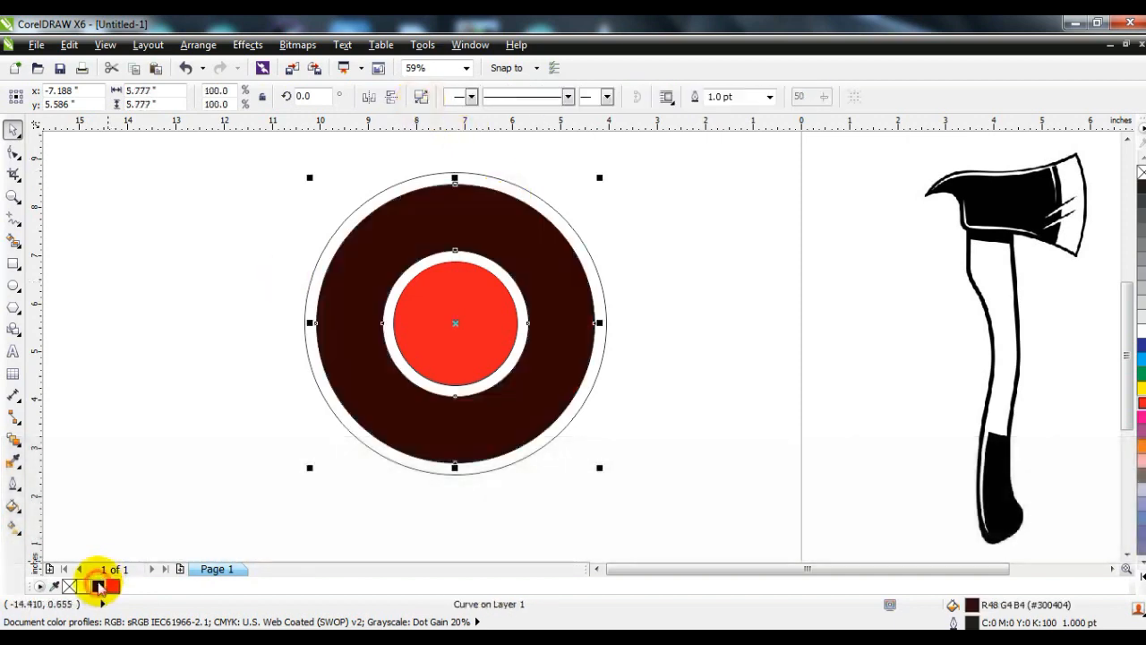
{"action": "left_click", "coordinate": [108, 452]}
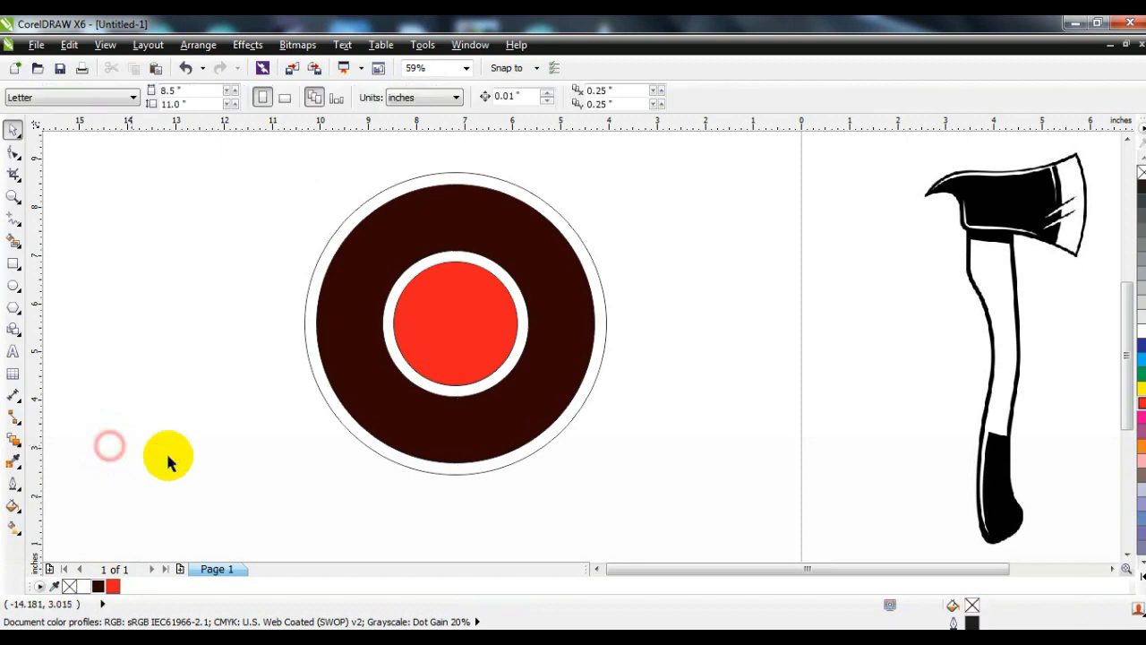
- Duplicate the outermost circle and enlarge the copy concentrically to about 6.73 inches across
{"action": "left_click", "coordinate": [591, 259]}
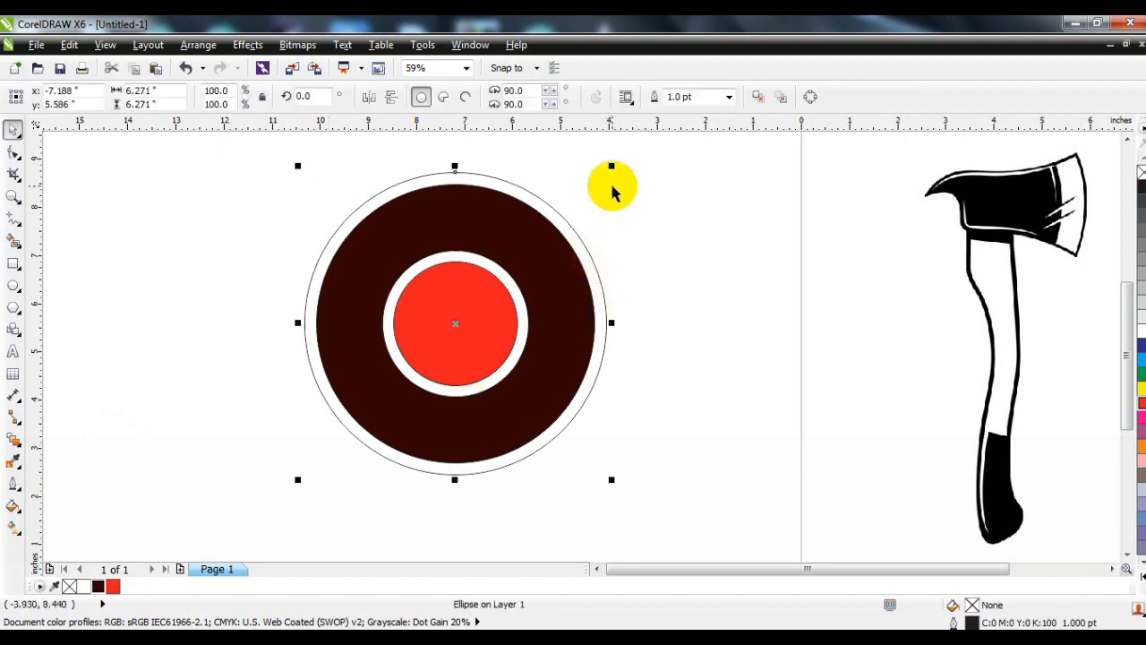
{"action": "key", "text": "KP_Add"}
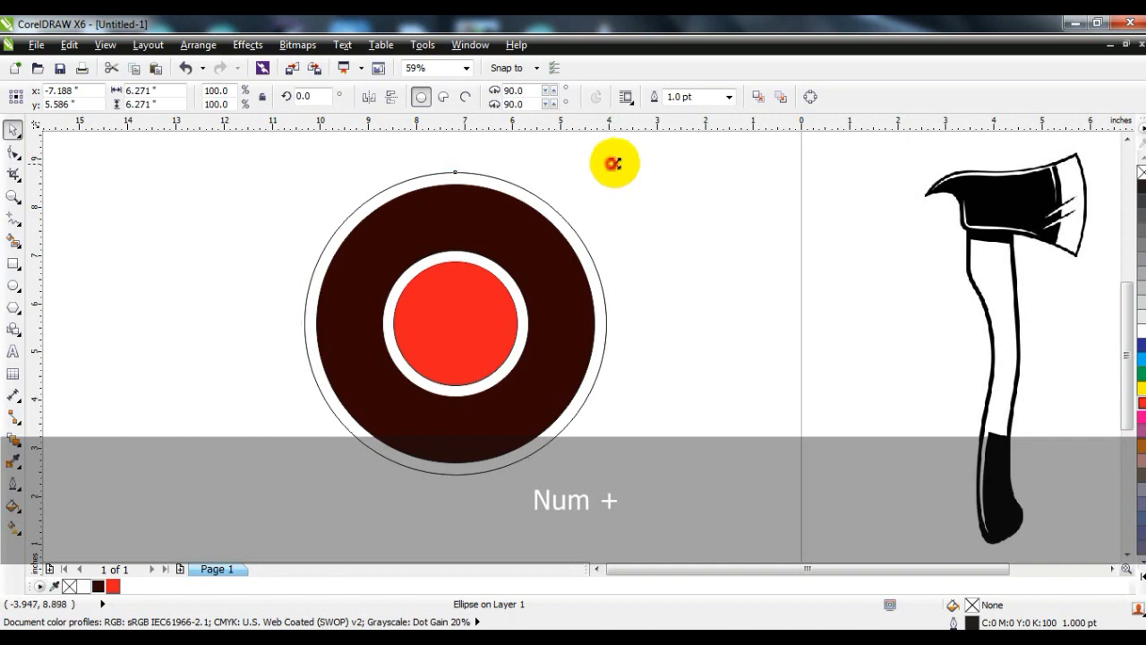
{"action": "left_click_drag", "start_coordinate": [612, 164], "coordinate": [633, 153]}
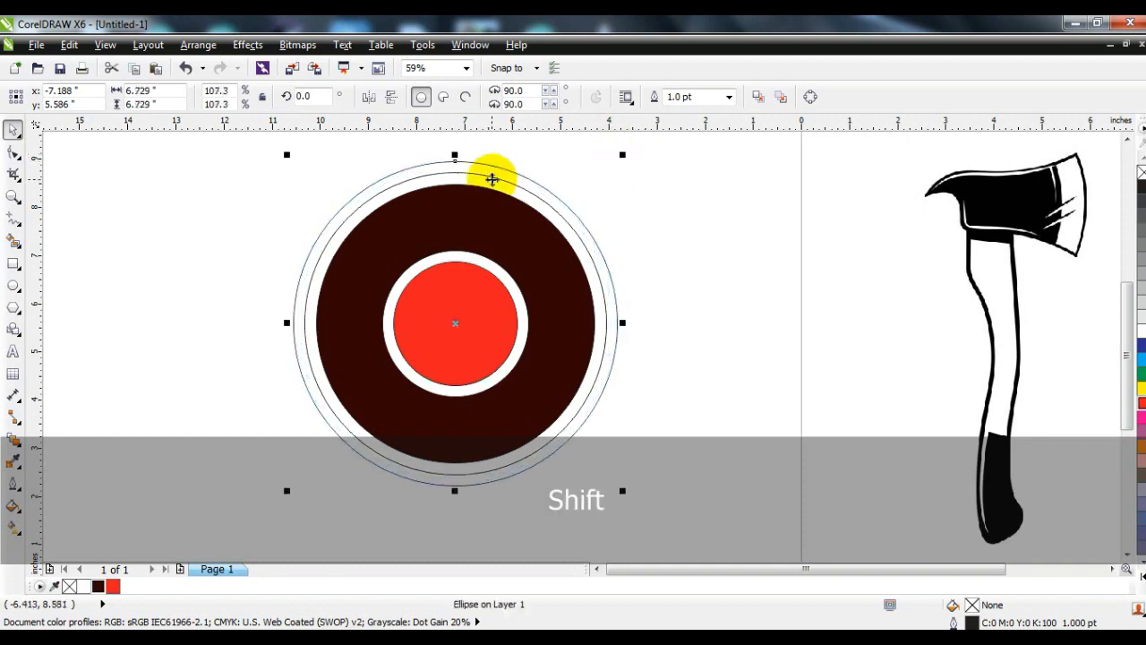
- Combine the two outermost circles and fill the thin ring between them with dark brown
{"action": "left_click", "coordinate": [418, 97]}
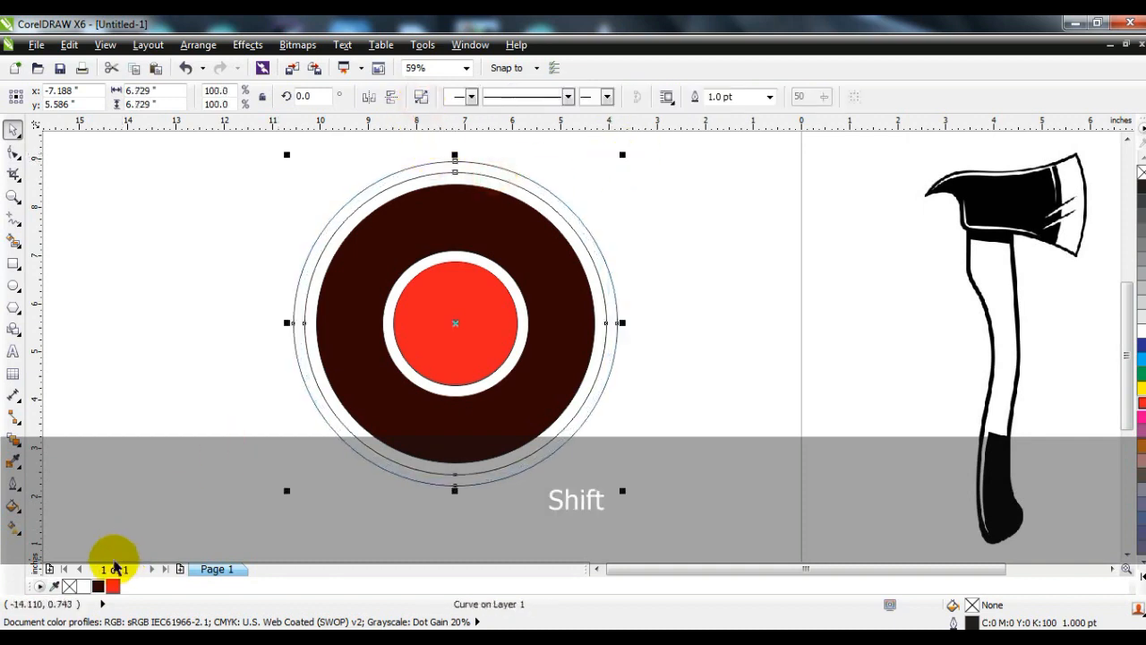
{"action": "left_click", "coordinate": [98, 587]}
{"action": "left_click", "coordinate": [140, 333]}
- Remove the outlines from the red disc and both dark brown rings
{"action": "left_click_drag", "start_coordinate": [228, 149], "coordinate": [664, 491]}
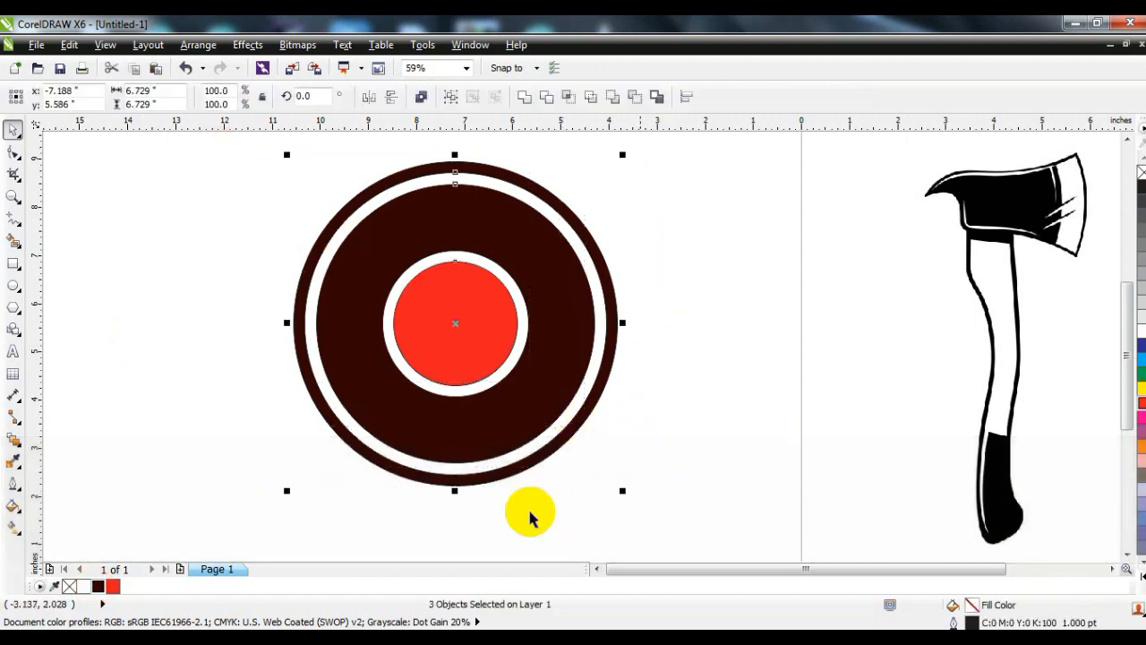
{"action": "right_click", "coordinate": [70, 588]}
{"action": "left_click", "coordinate": [148, 334]}
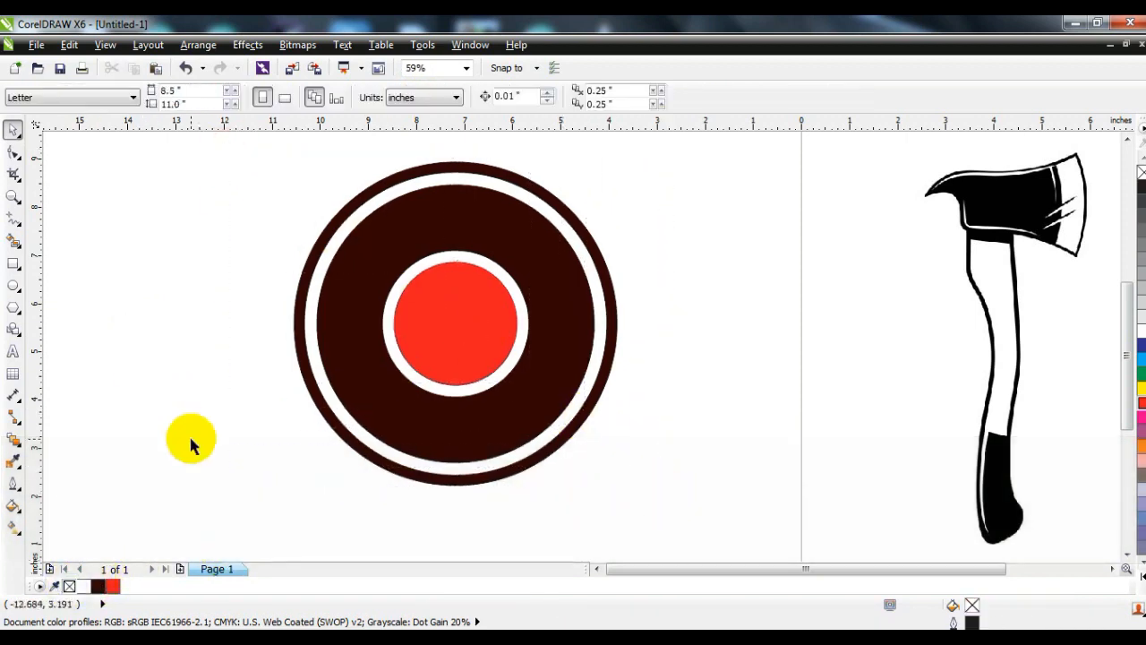
- Move the axe bitmap nearer the circles and outline-trace it as a low quality image with the detail at maximum
{"action": "left_click_drag", "start_coordinate": [988, 235], "coordinate": [862, 241]}
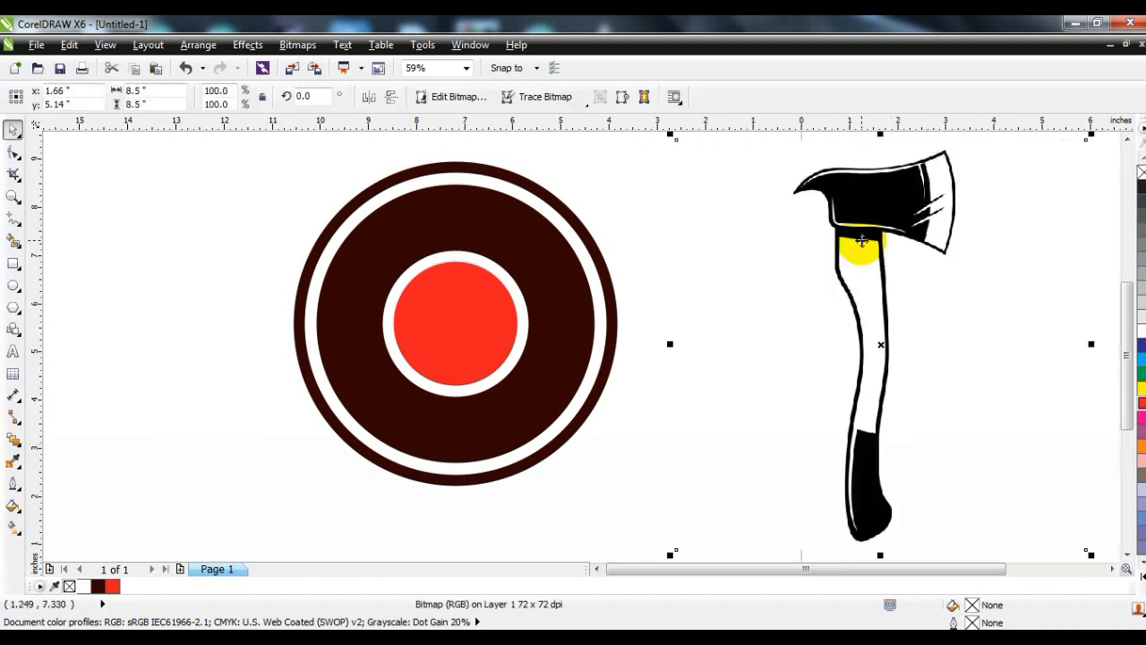
{"action": "right_click", "coordinate": [862, 240]}
{"action": "mouse_move", "coordinate": [891, 109]}
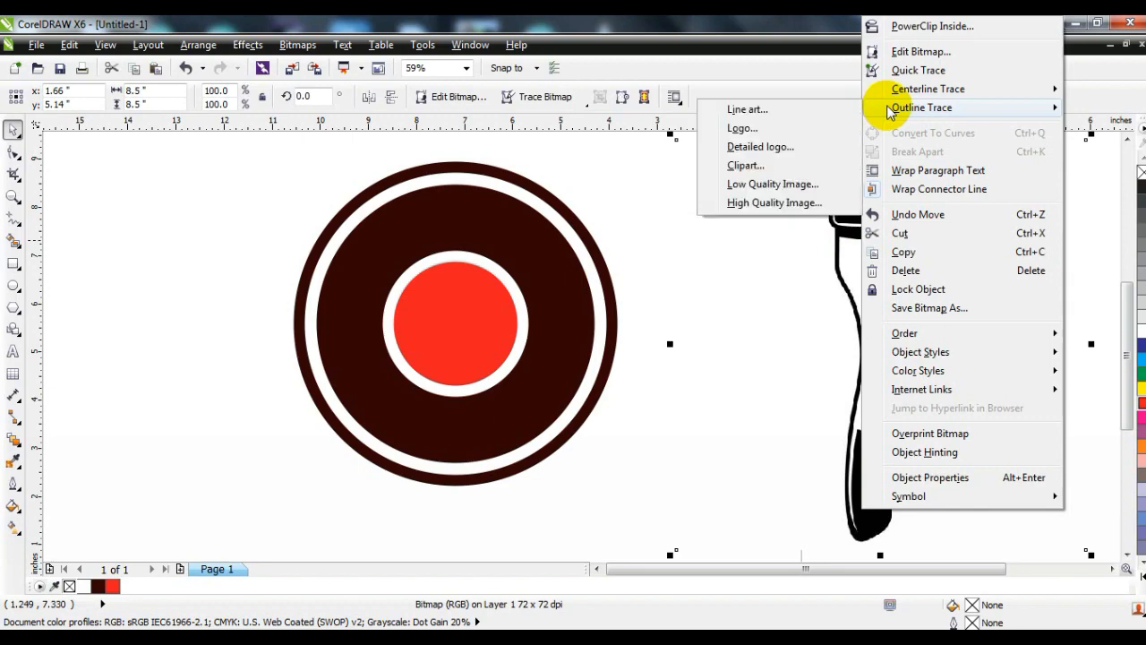
{"action": "left_click", "coordinate": [772, 183]}
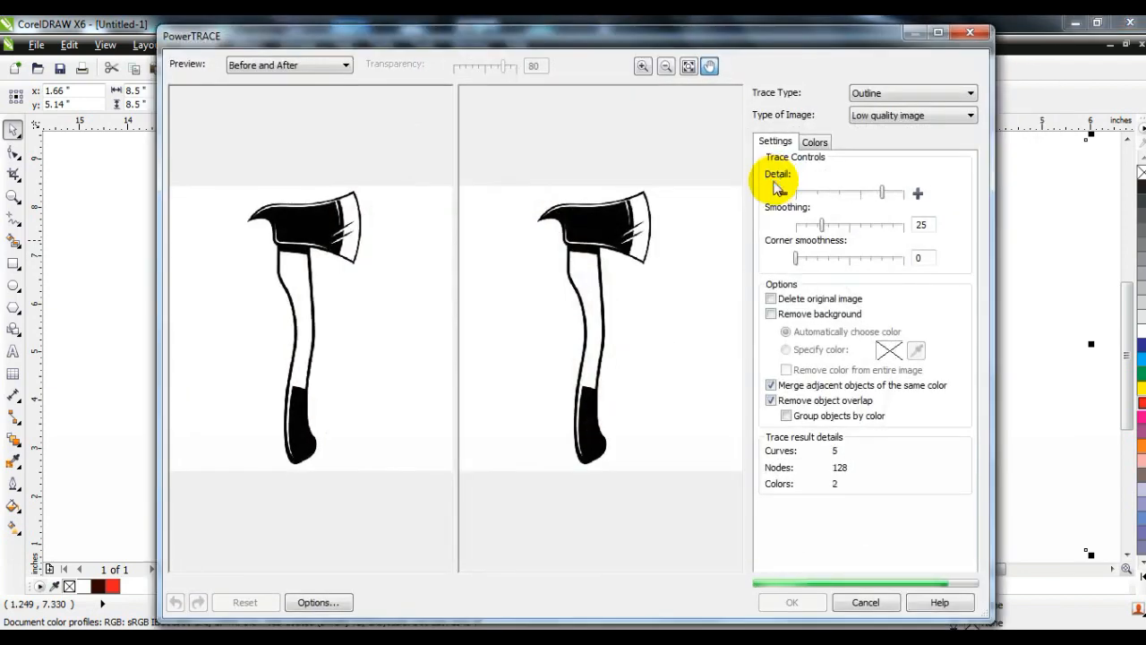
{"action": "left_click", "coordinate": [897, 196]}
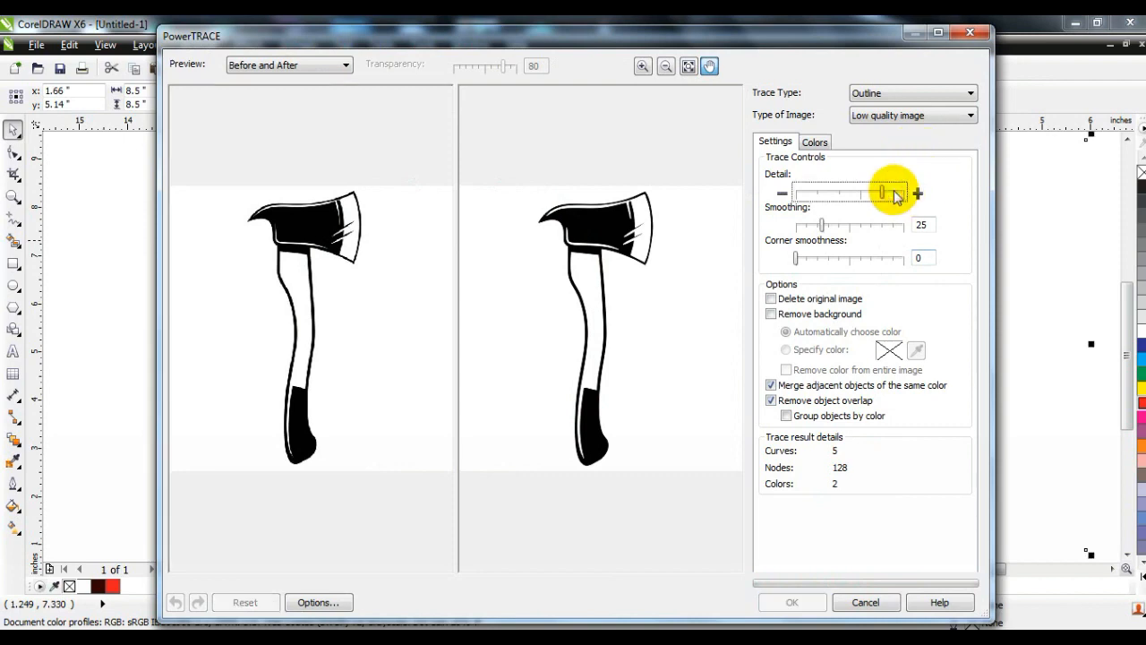
{"action": "left_click", "coordinate": [896, 196]}
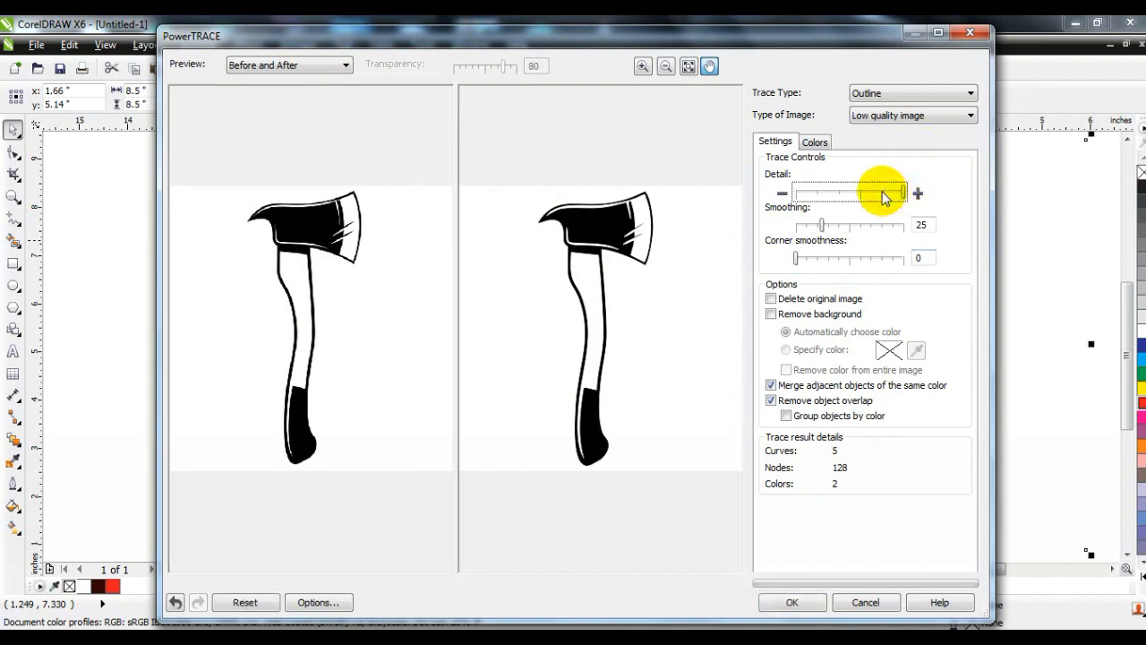
{"action": "left_click", "coordinate": [791, 602]}
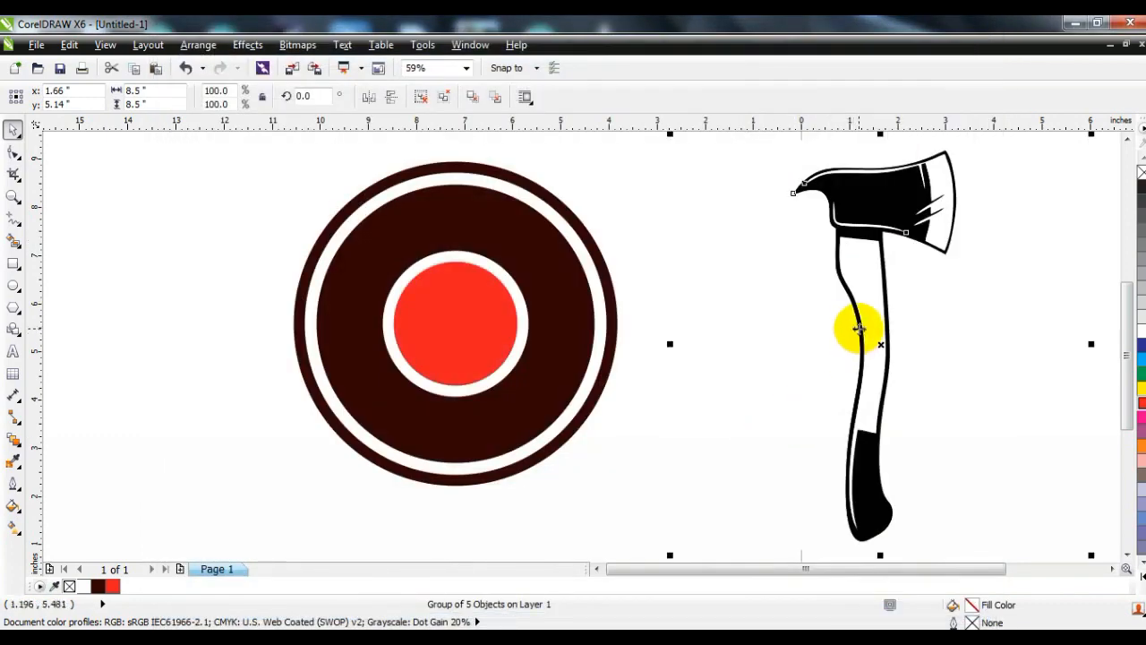
- Move the traced axe off the original, delete the original bitmap, and place the trace beside the circles
{"action": "left_click_drag", "start_coordinate": [860, 328], "coordinate": [589, 379]}
{"action": "left_click", "coordinate": [887, 328]}
{"action": "key", "text": "Delete"}
{"action": "left_click", "coordinate": [647, 259]}
{"action": "left_click_drag", "start_coordinate": [689, 259], "coordinate": [788, 244]}
- Ungroup the traced axe and delete its white background shape
{"action": "left_click", "coordinate": [422, 98]}
{"action": "key", "text": "Escape"}
{"action": "left_click", "coordinate": [658, 314]}
{"action": "key", "text": "Delete"}
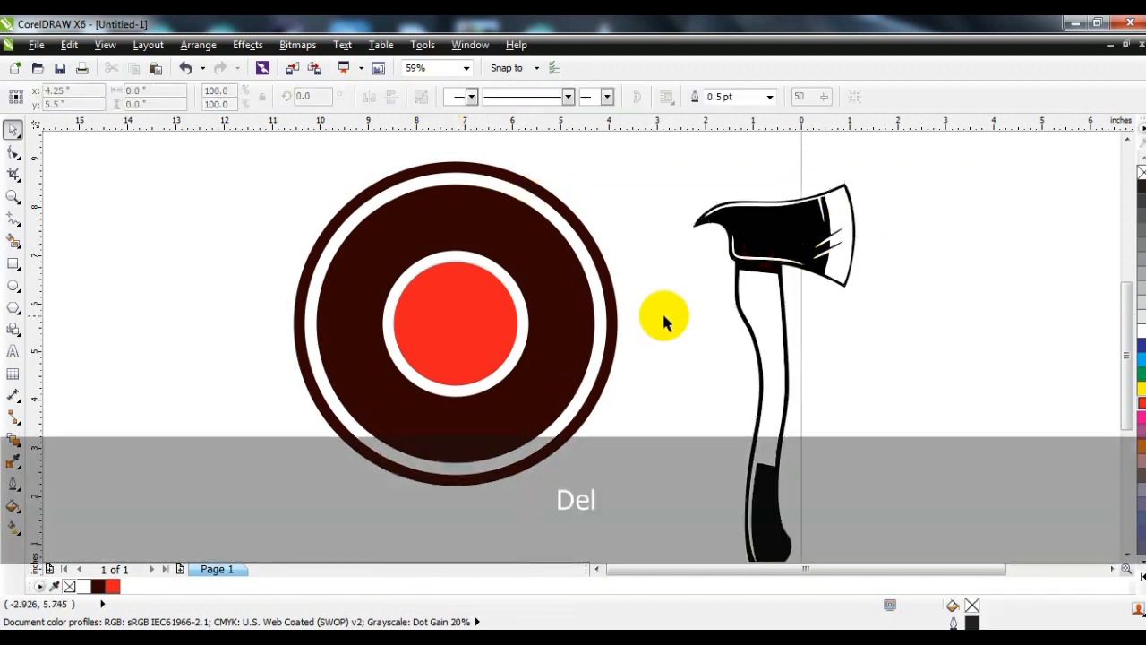
- Scale the axe pieces to about 1.98 by 4.75 inches and place them in front of the circles
{"action": "left_click_drag", "start_coordinate": [676, 190], "coordinate": [914, 548]}
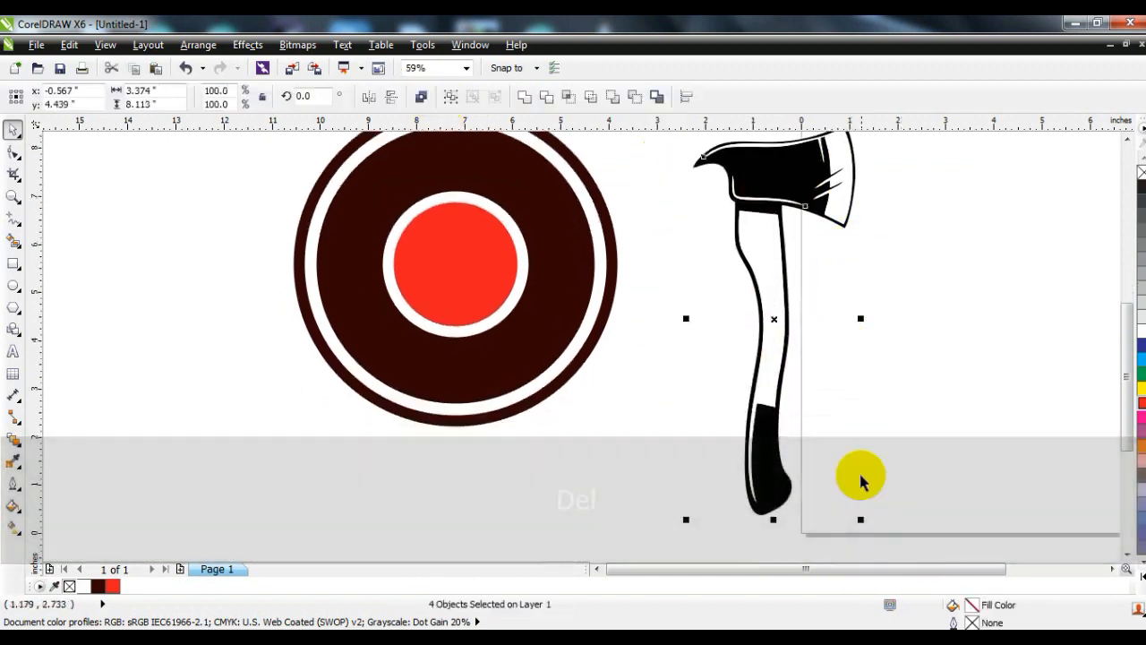
{"action": "left_click_drag", "start_coordinate": [858, 520], "coordinate": [827, 439]}
{"action": "left_click_drag", "start_coordinate": [776, 261], "coordinate": [518, 265]}
{"action": "key", "text": "shift+Page_Up"}
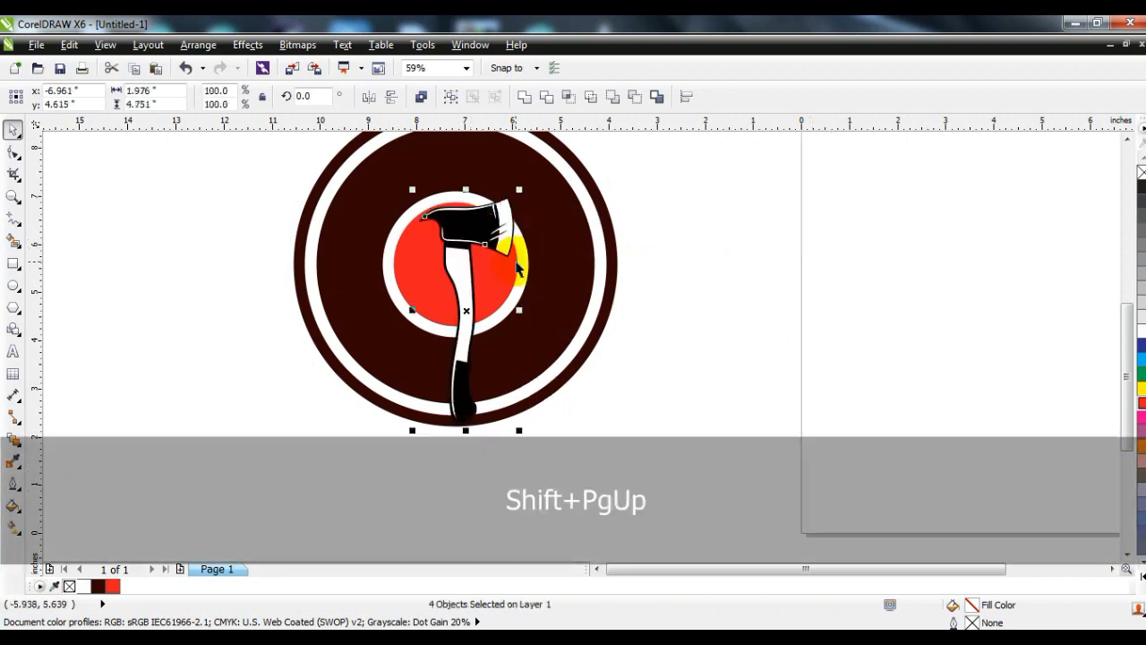
- Group the axe pieces into one object
{"action": "key", "text": "F3"}
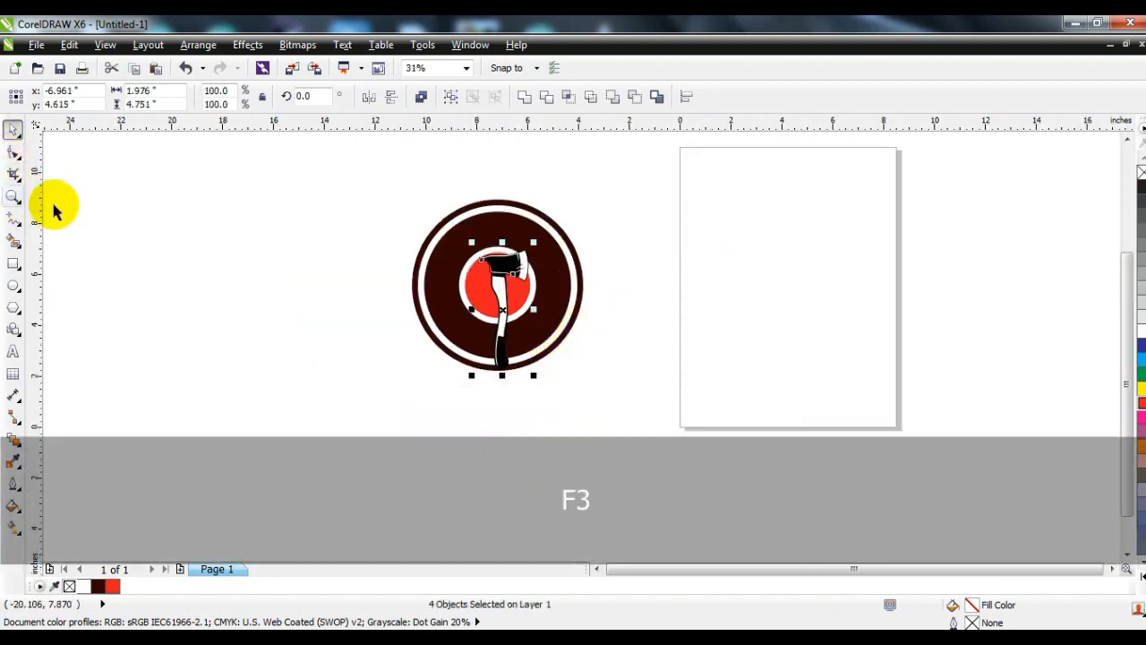
{"action": "key", "text": "ctrl+g"}
{"action": "left_click_drag", "start_coordinate": [642, 169], "coordinate": [399, 391]}
{"action": "key", "text": "shift+F2"}
{"action": "key", "text": "Escape"}
- Rotate the axe group to 321.8 degrees and enlarge it to about 8.1 by 8.4 inches, laid diagonally across the circles
{"action": "left_click_drag", "start_coordinate": [607, 295], "coordinate": [592, 246]}
{"action": "left_click_drag", "start_coordinate": [655, 210], "coordinate": [682, 292]}
{"action": "left_click_drag", "start_coordinate": [715, 223], "coordinate": [810, 132]}
{"action": "key", "text": "F3"}
{"action": "left_click_drag", "start_coordinate": [761, 205], "coordinate": [779, 176]}
{"action": "left_click_drag", "start_coordinate": [542, 428], "coordinate": [514, 452]}
{"action": "left_click_drag", "start_coordinate": [701, 253], "coordinate": [701, 251]}
{"action": "left_click_drag", "start_coordinate": [436, 158], "coordinate": [809, 419]}
{"action": "key", "text": "shift+F2"}
{"action": "key", "text": "Escape"}
- Ungroup the axe and fill its black shape with the dark brown (#300404) of the rings
{"action": "left_click", "coordinate": [671, 251]}
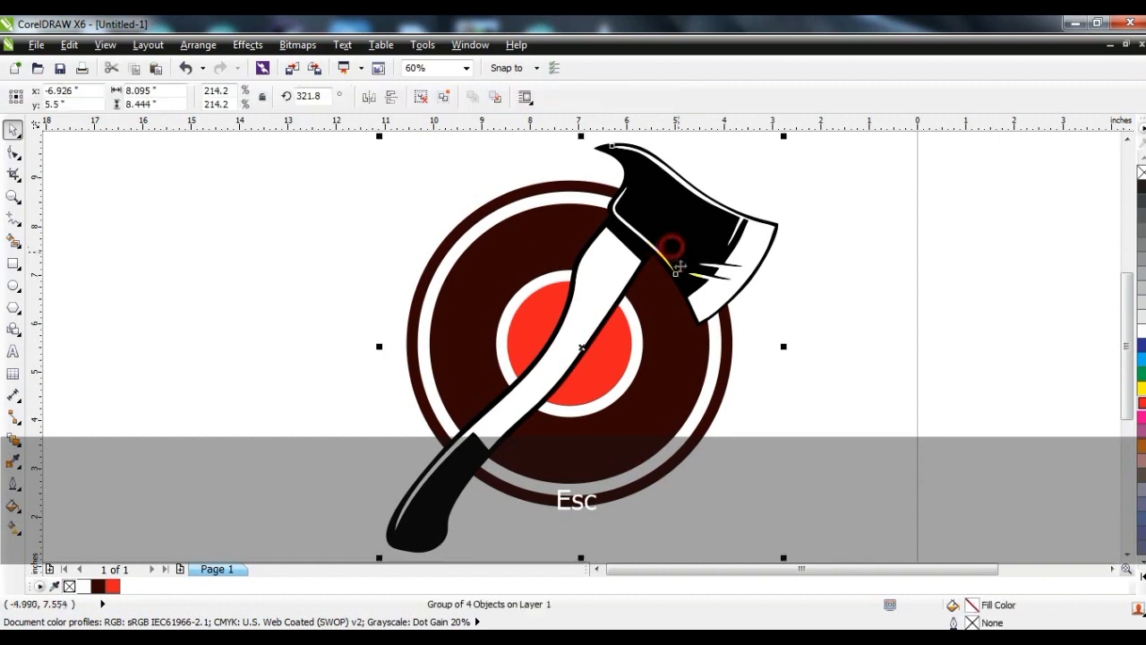
{"action": "left_click", "coordinate": [420, 96]}
{"action": "left_click", "coordinate": [359, 224]}
{"action": "left_click", "coordinate": [451, 503]}
{"action": "left_click_drag", "start_coordinate": [453, 503], "coordinate": [452, 501]}
{"action": "key", "text": "ctrl+z"}
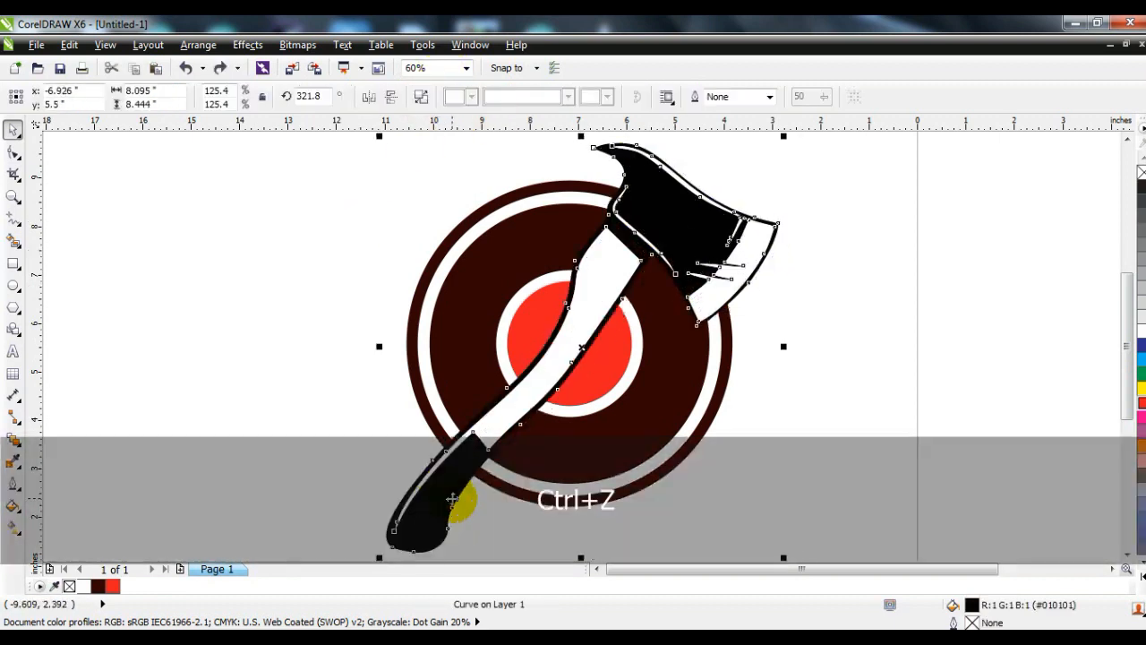
{"action": "left_click", "coordinate": [97, 586]}
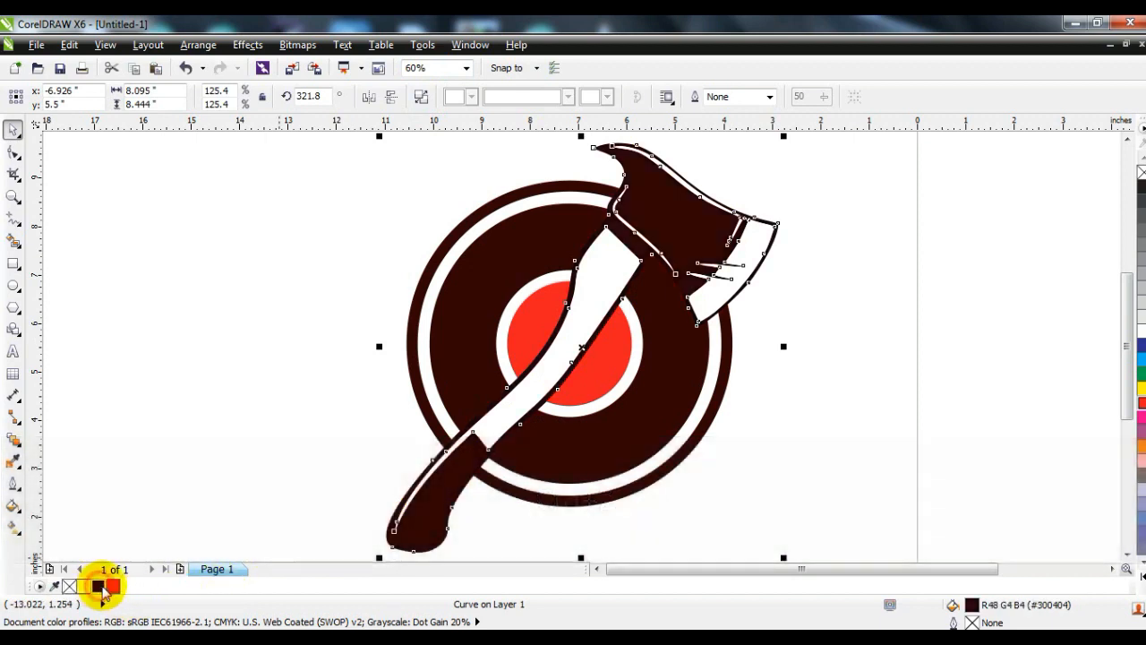
{"action": "left_click", "coordinate": [793, 446]}
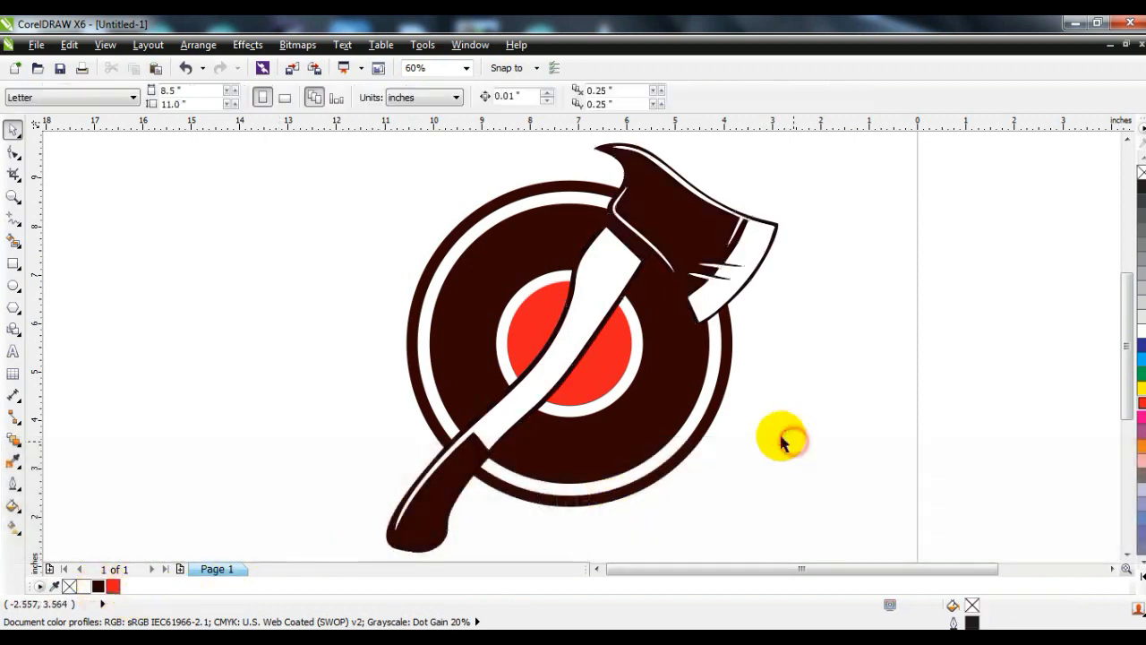
- Fill the white axe handle shape with red
{"action": "left_click", "coordinate": [606, 274]}
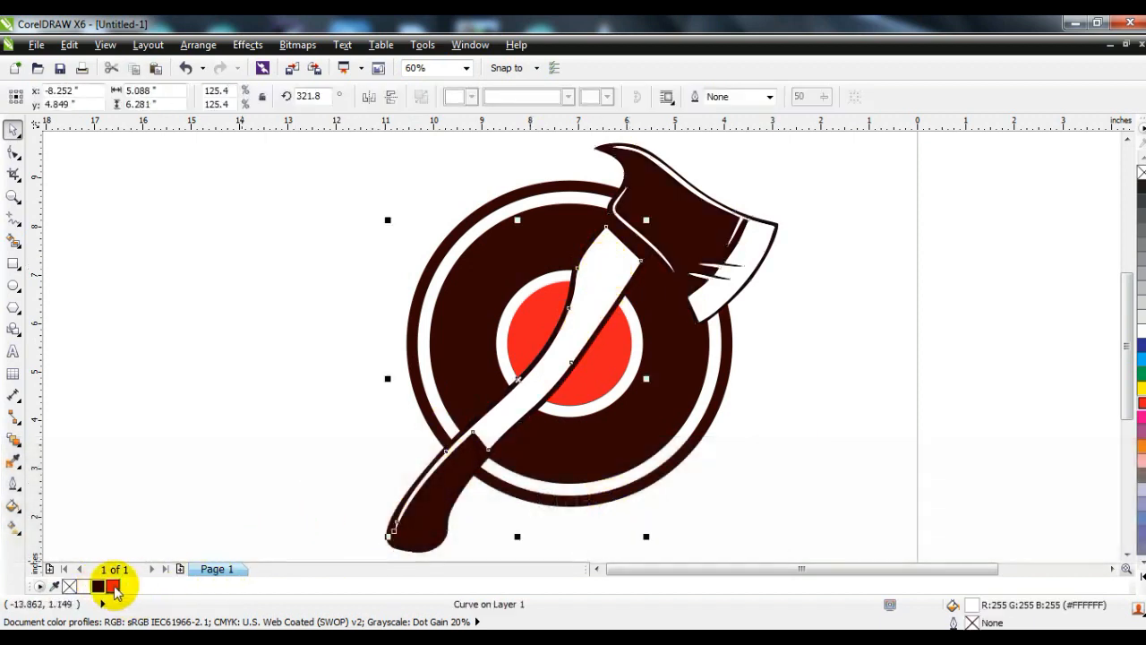
{"action": "left_click", "coordinate": [112, 585]}
{"action": "left_click", "coordinate": [217, 440]}
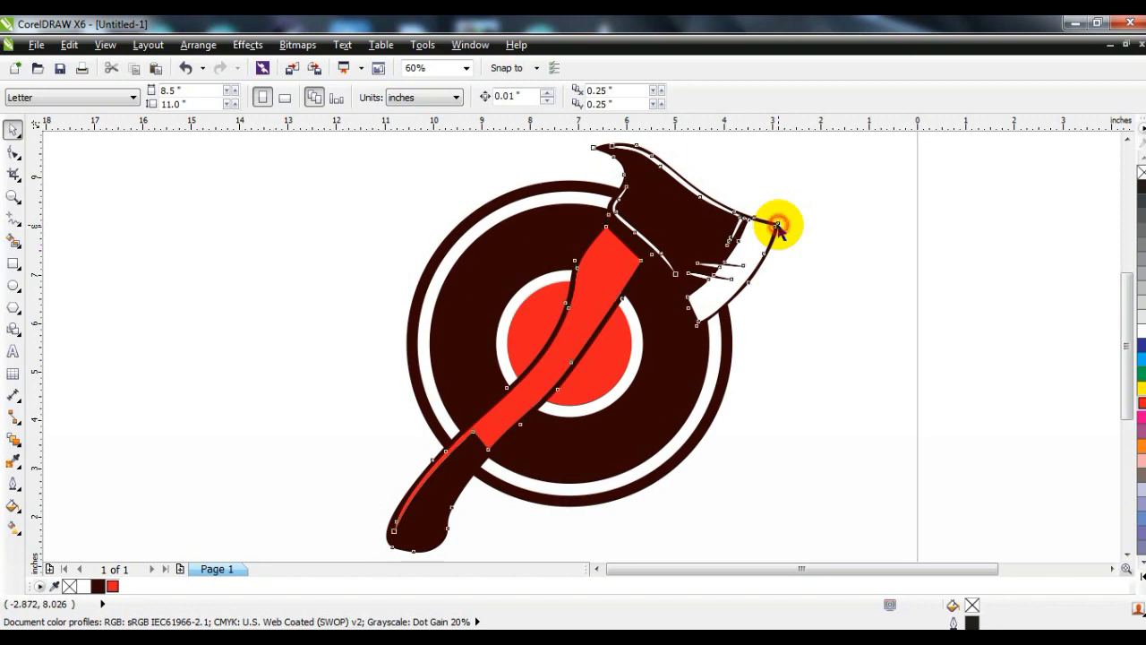
- Give the dark brown axe shape a 4.0 pt outline
{"action": "left_click", "coordinate": [778, 227]}
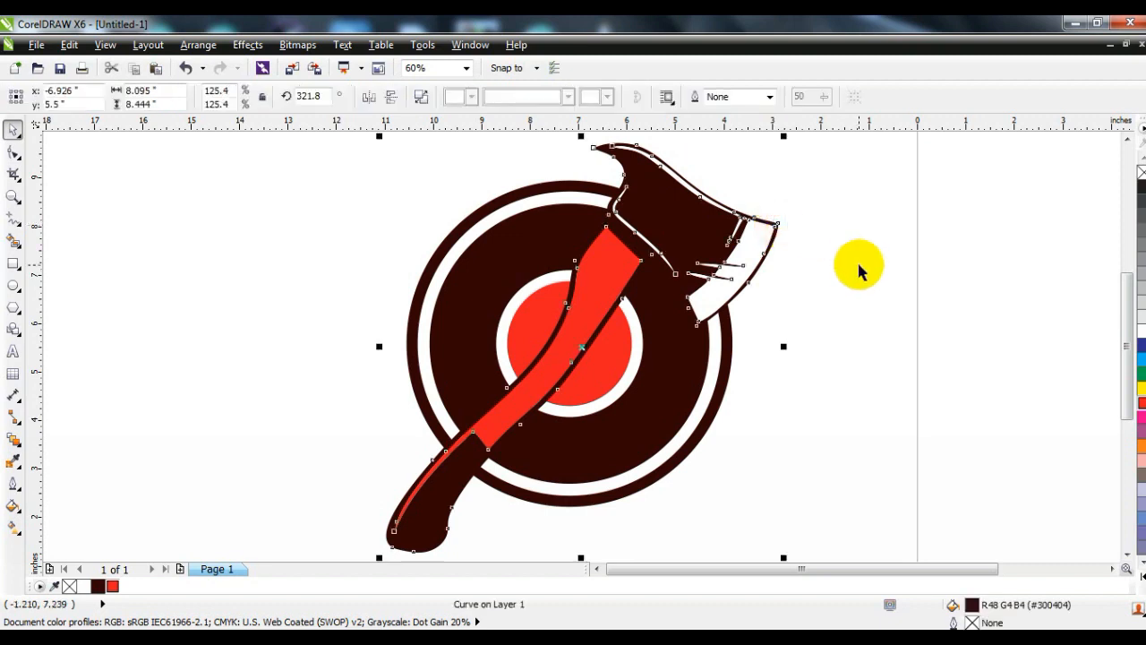
{"action": "left_click", "coordinate": [769, 96]}
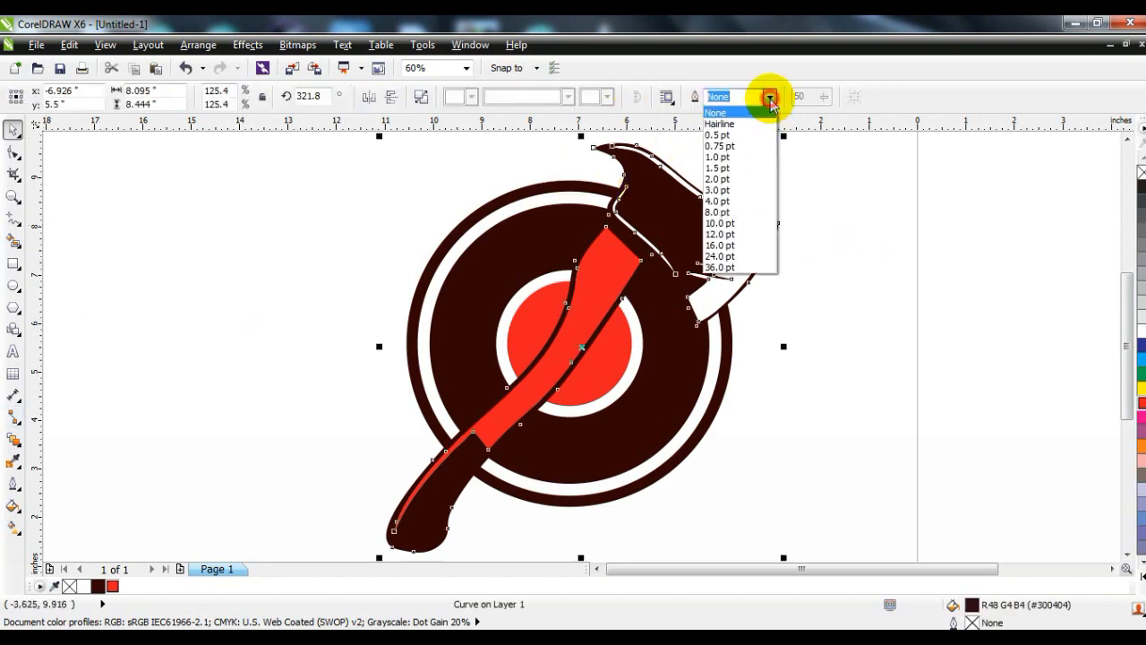
{"action": "left_click", "coordinate": [730, 202]}
- Set the axe shape's outline to 8.0 pt, place it behind the fill and colour it white
{"action": "left_click", "coordinate": [13, 484]}
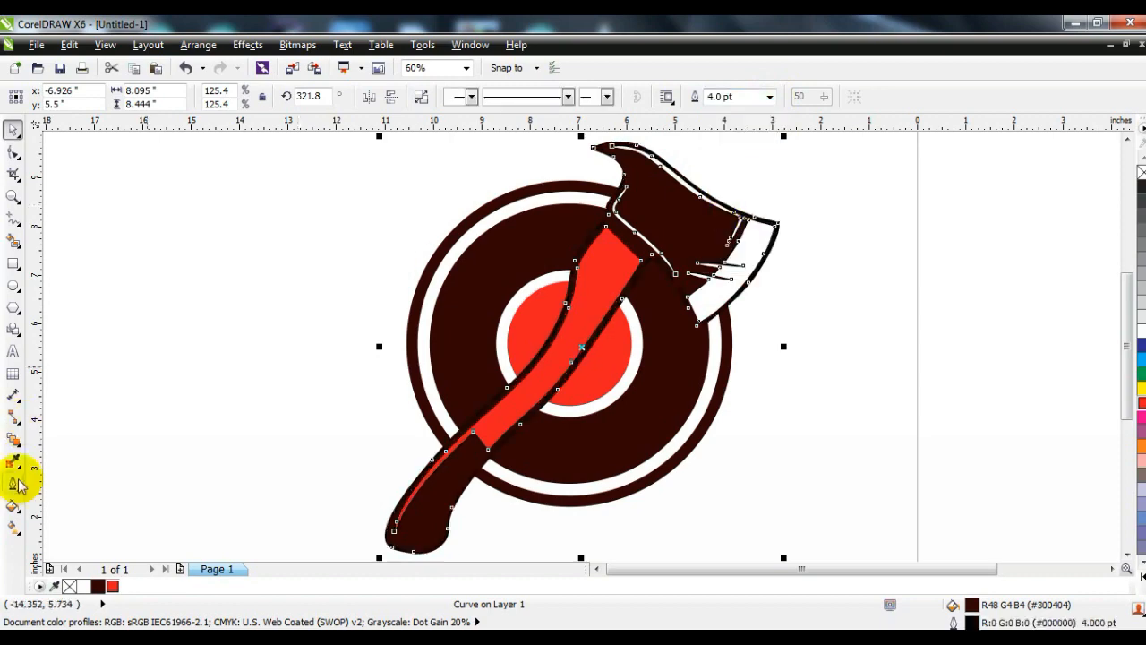
{"action": "left_click", "coordinate": [119, 226]}
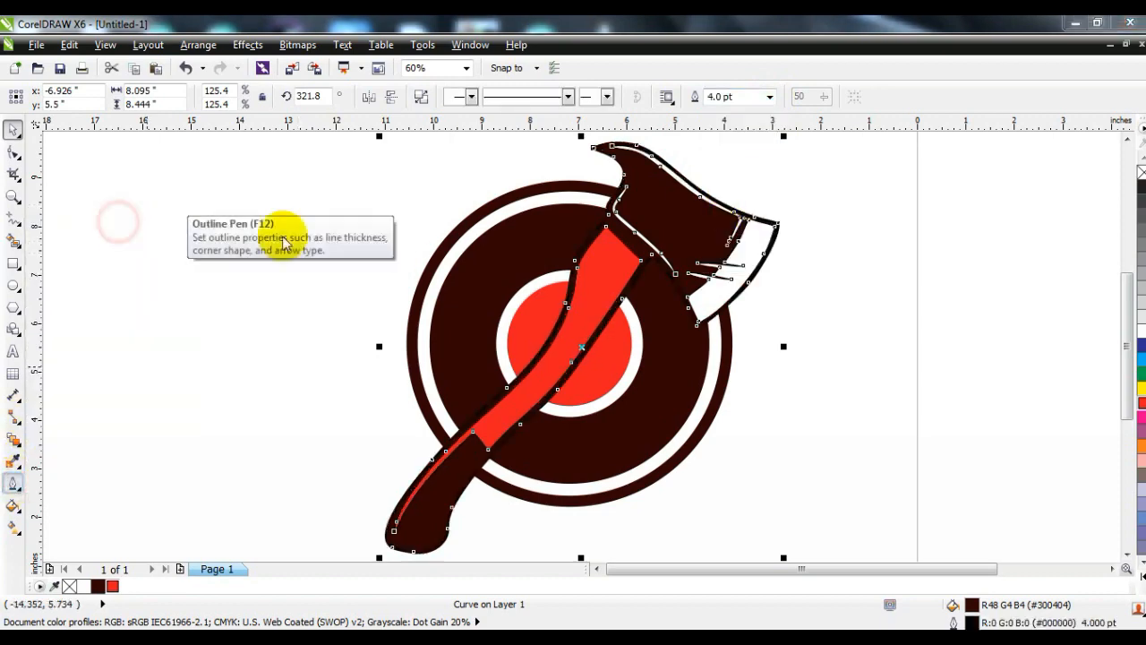
{"action": "left_click", "coordinate": [483, 237]}
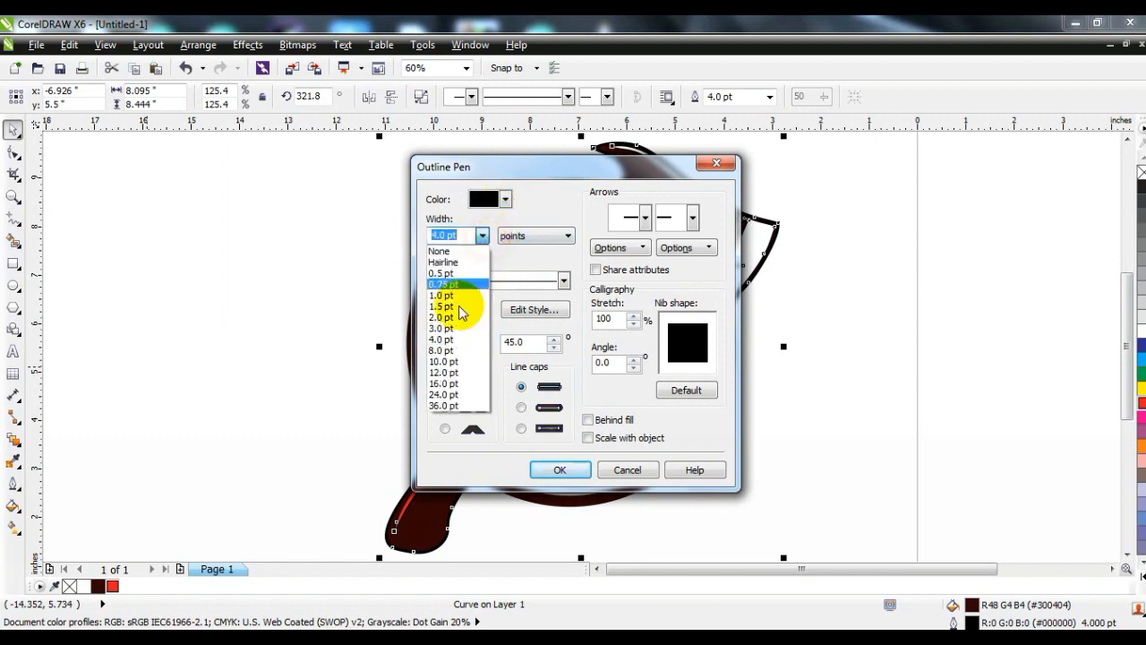
{"action": "left_click", "coordinate": [442, 346]}
{"action": "left_click", "coordinate": [588, 419]}
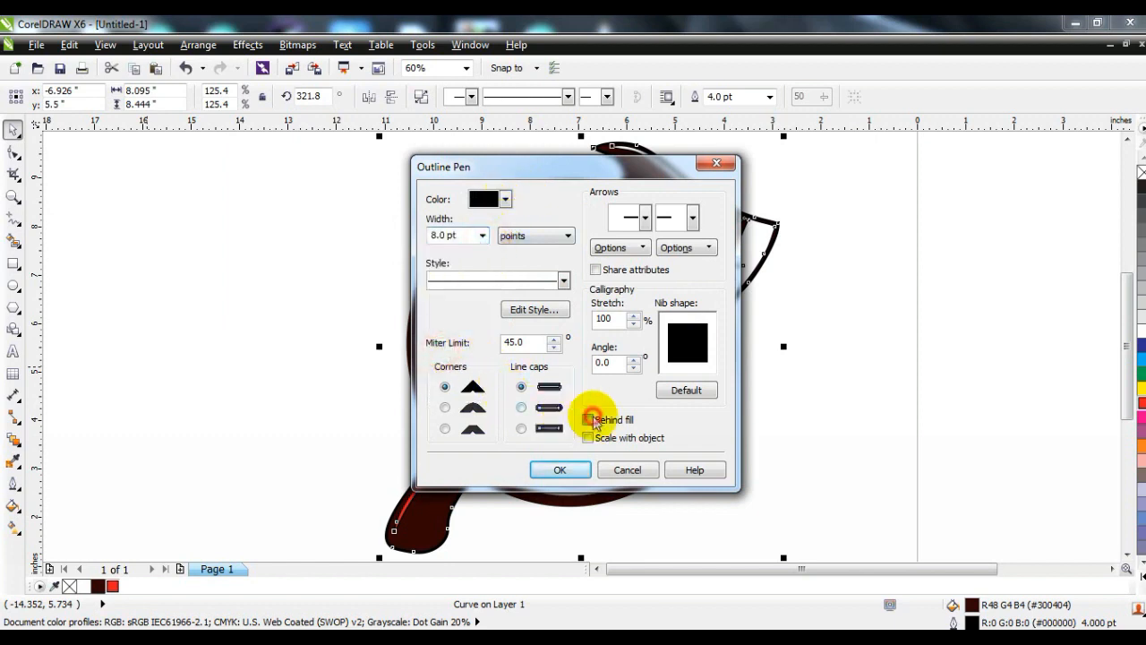
{"action": "left_click", "coordinate": [560, 469]}
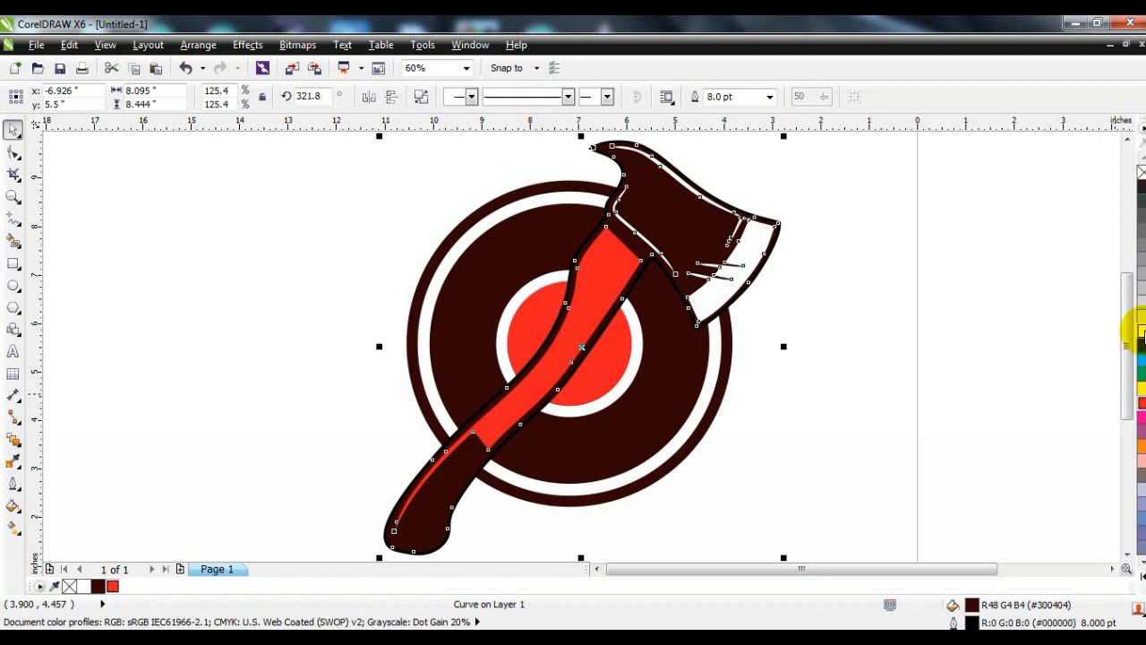
{"action": "right_click", "coordinate": [1141, 332]}
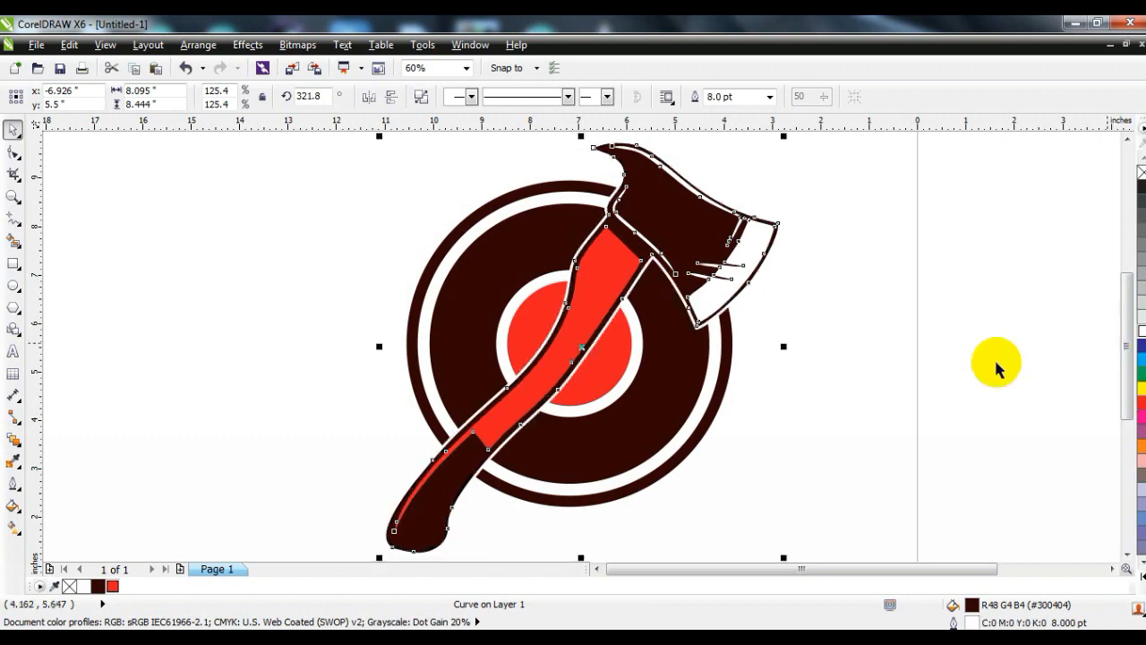
{"action": "left_click", "coordinate": [847, 394]}
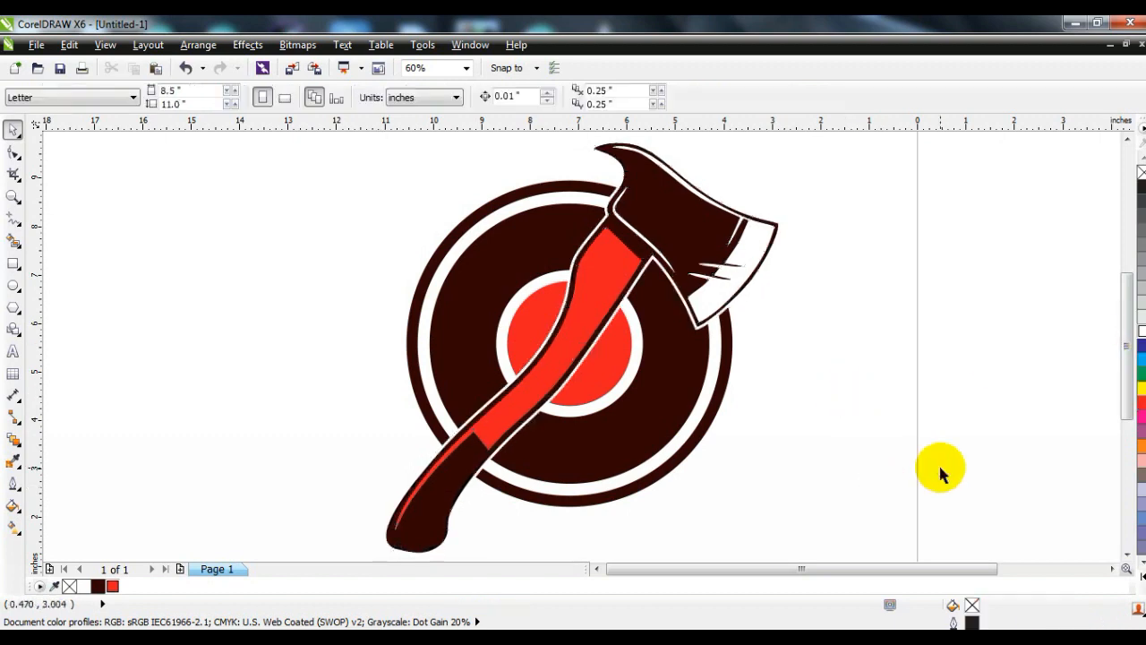
- Increase the white outline of the dark brown axe shape to 16.0 pt
{"action": "left_click", "coordinate": [607, 324]}
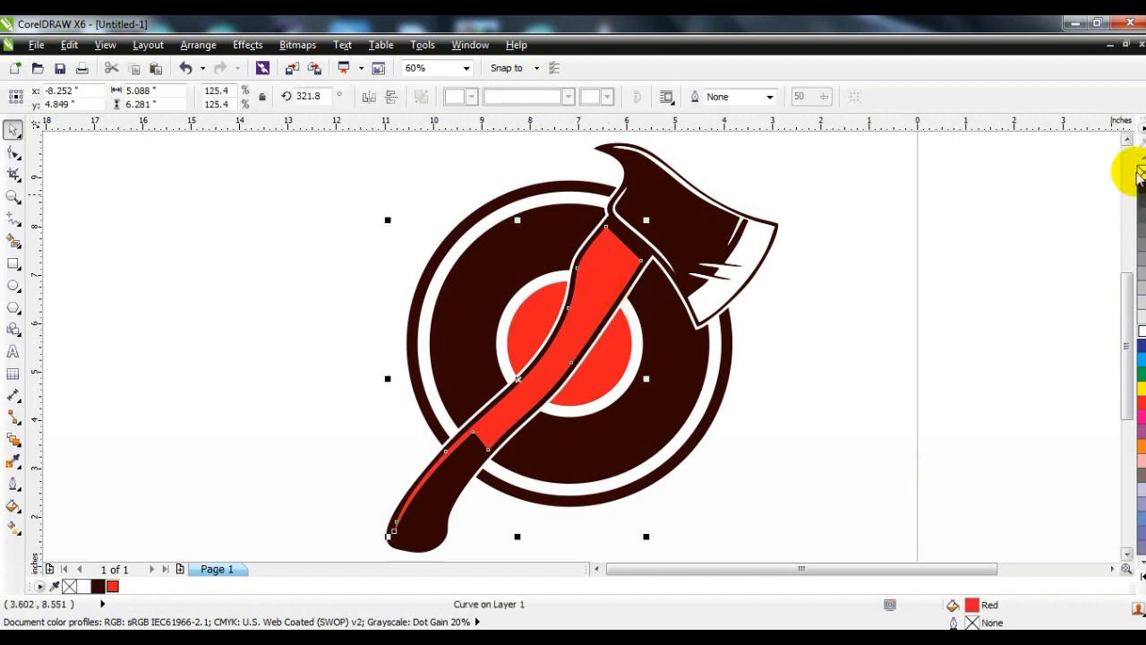
{"action": "left_click", "coordinate": [941, 290]}
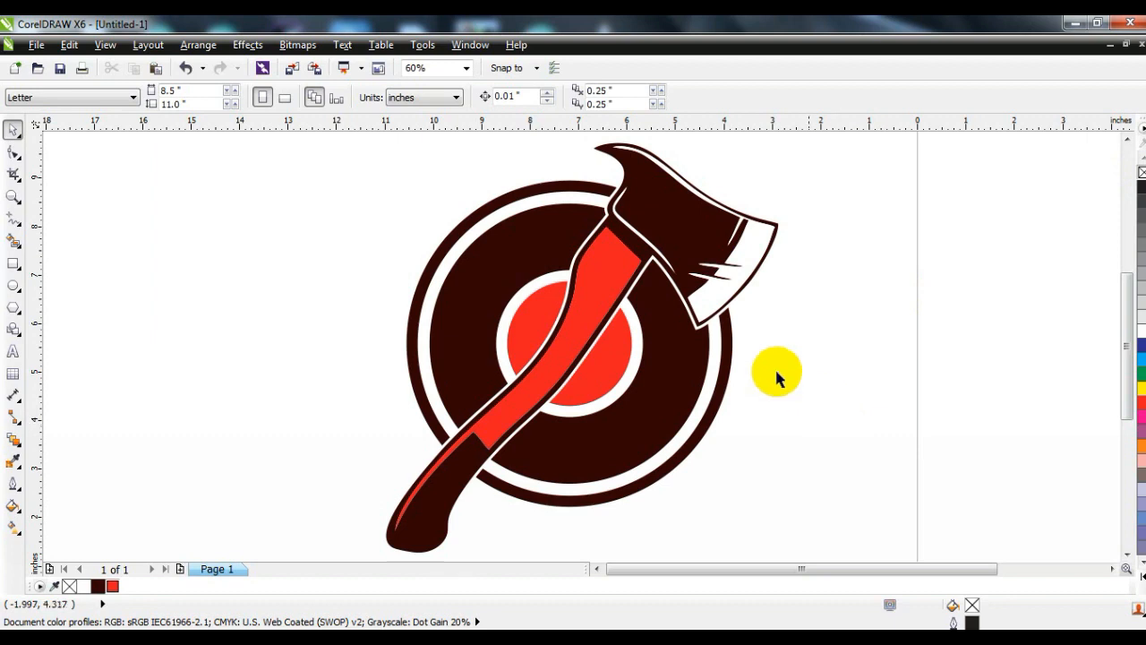
{"action": "left_click", "coordinate": [700, 337]}
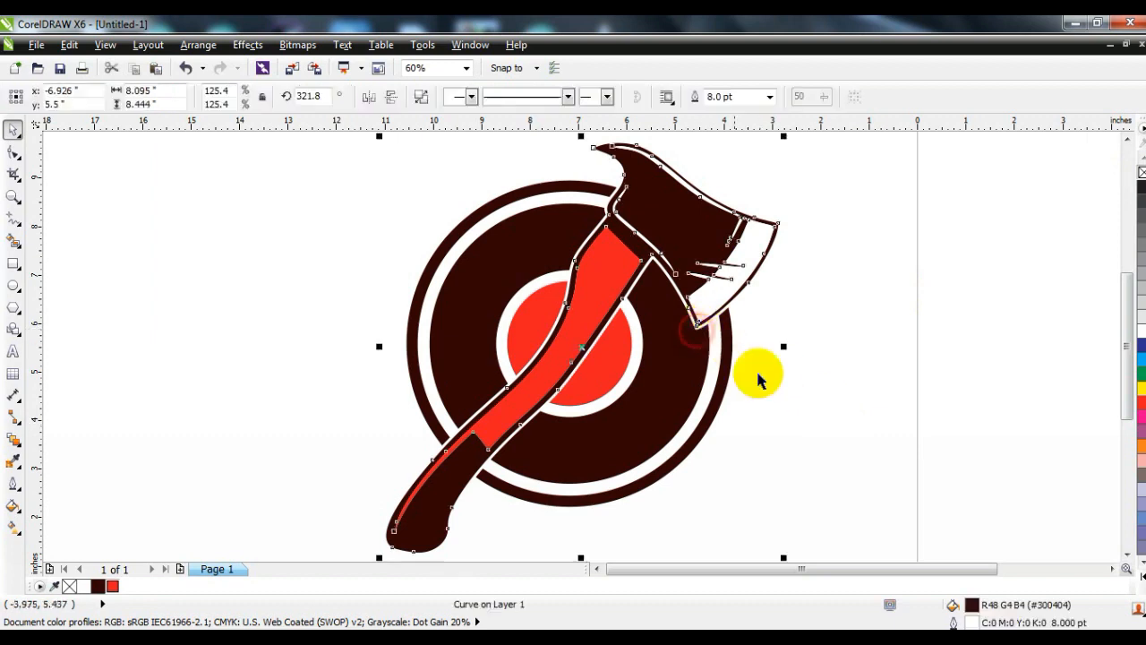
{"action": "left_click", "coordinate": [771, 98]}
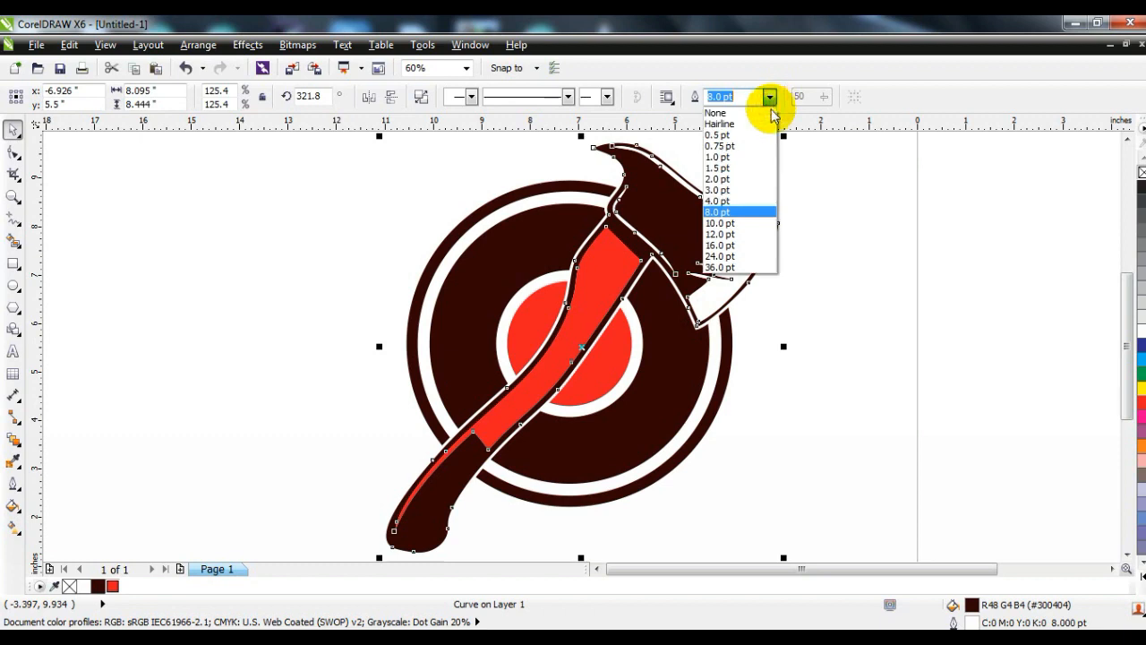
{"action": "left_click", "coordinate": [736, 245]}
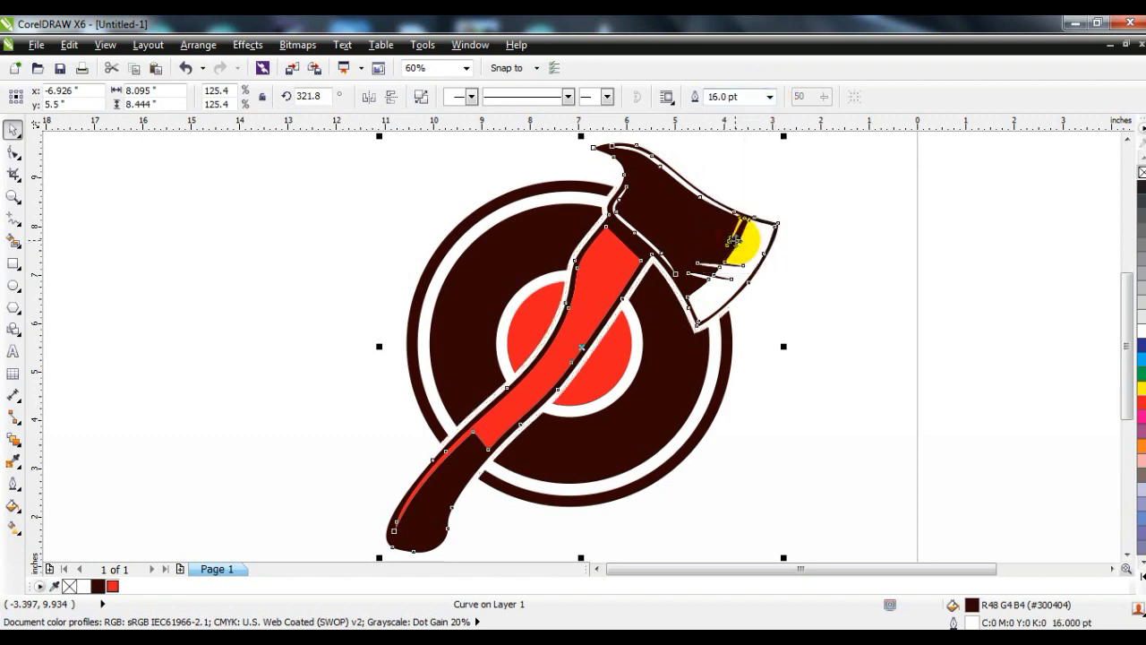
{"action": "left_click", "coordinate": [863, 360]}
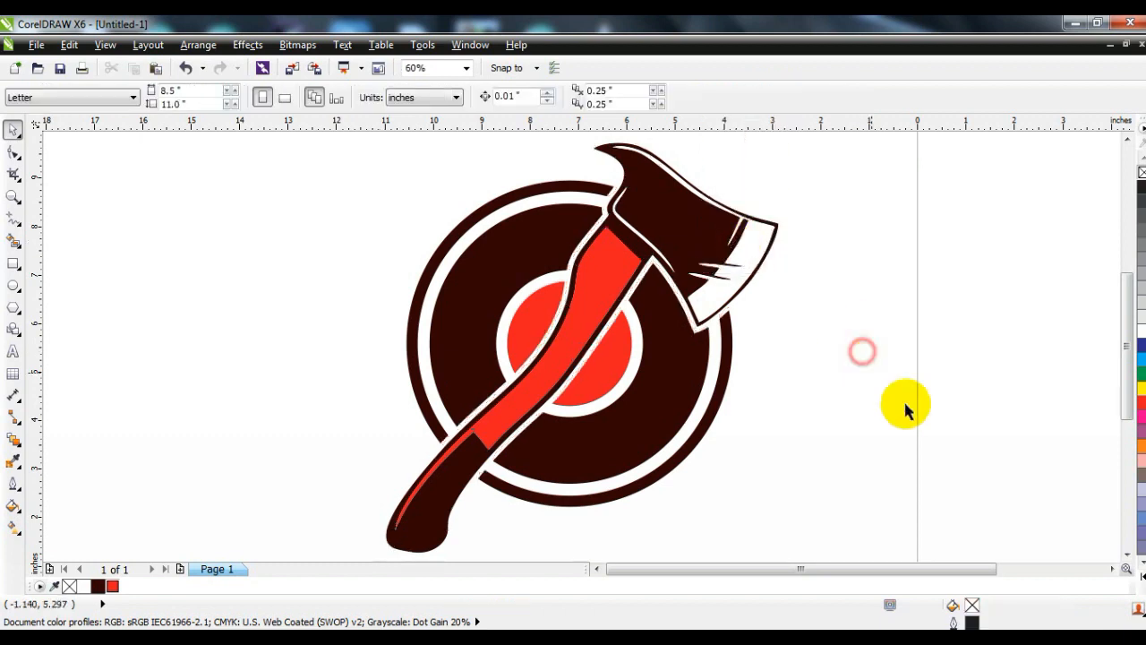
- Add the text AXETROWER beside the badge and set its font to Machine BT
{"action": "left_click", "coordinate": [13, 353]}
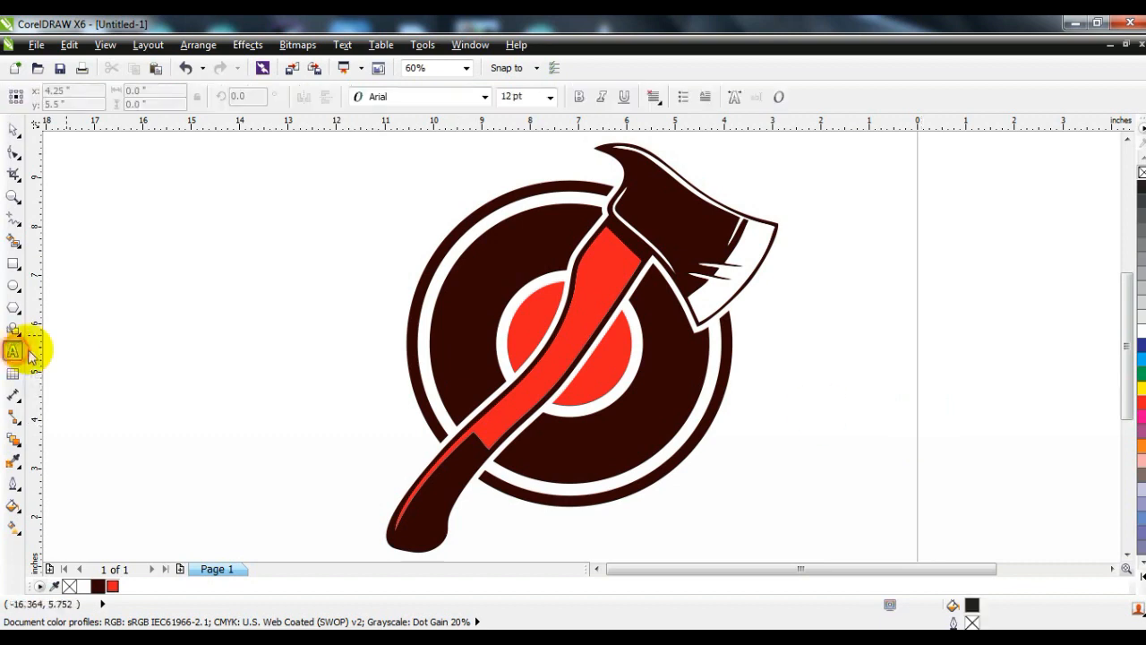
{"action": "left_click", "coordinate": [170, 368]}
{"action": "type", "text": "AXETROWER"}
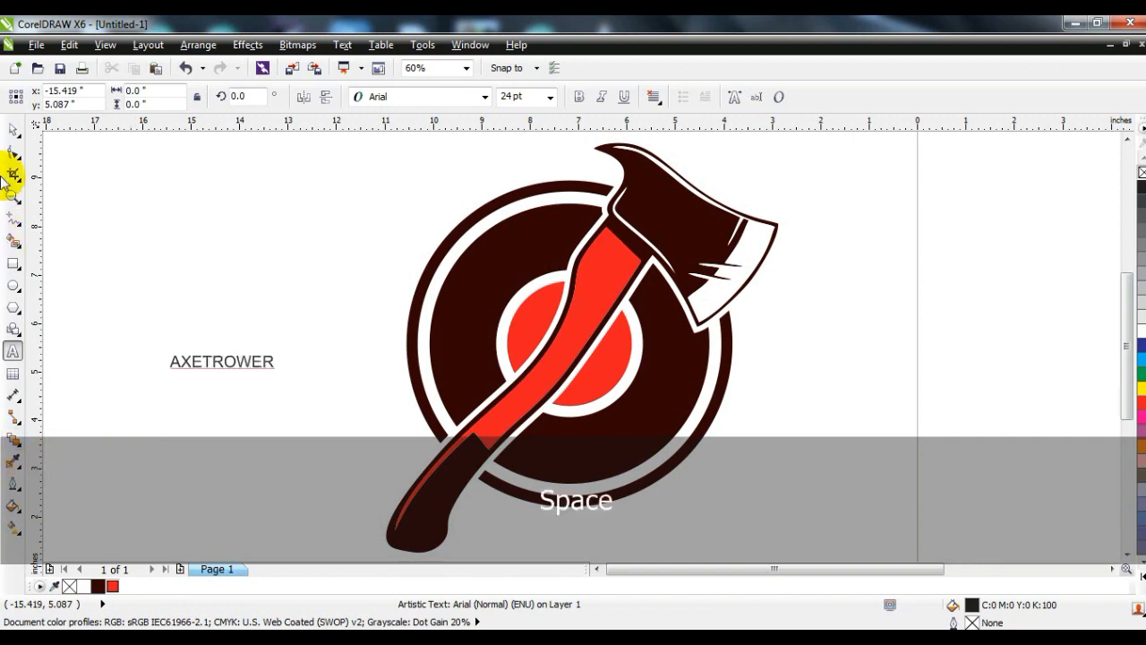
{"action": "left_click", "coordinate": [14, 130]}
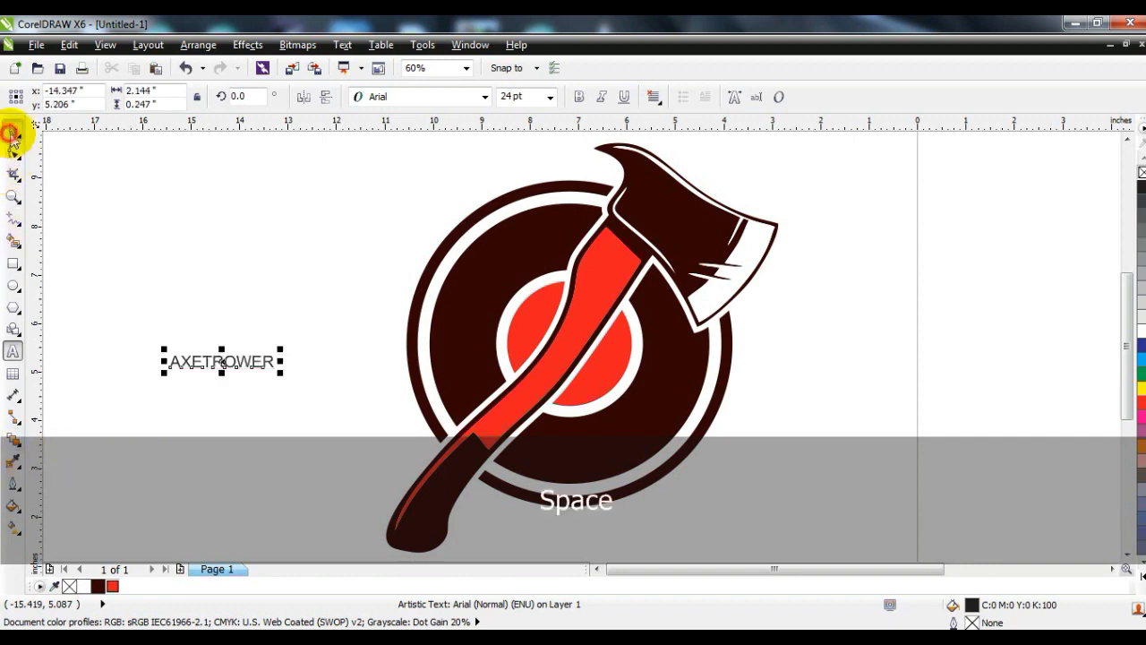
{"action": "left_click", "coordinate": [437, 106]}
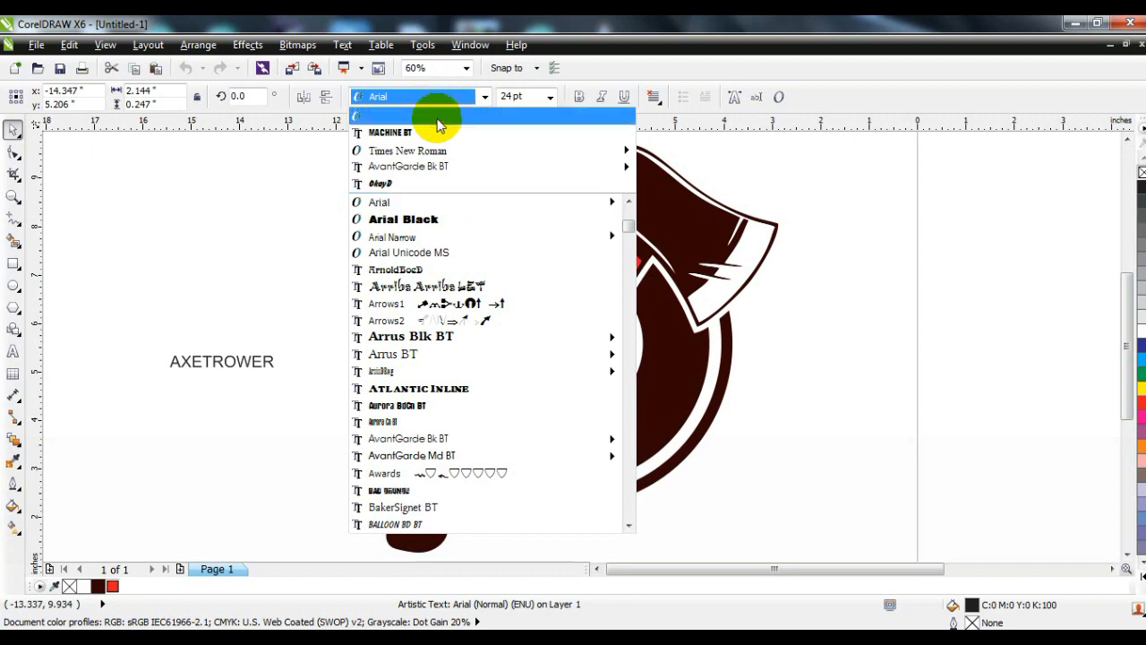
{"action": "left_click", "coordinate": [437, 131]}
- Enlarge AXETROWER to about 50.9 pt with wider letter spacing, move it onto the badge and fill it white
{"action": "left_click_drag", "start_coordinate": [240, 374], "coordinate": [546, 335]}
{"action": "left_click", "coordinate": [13, 150]}
{"action": "left_click", "coordinate": [13, 131]}
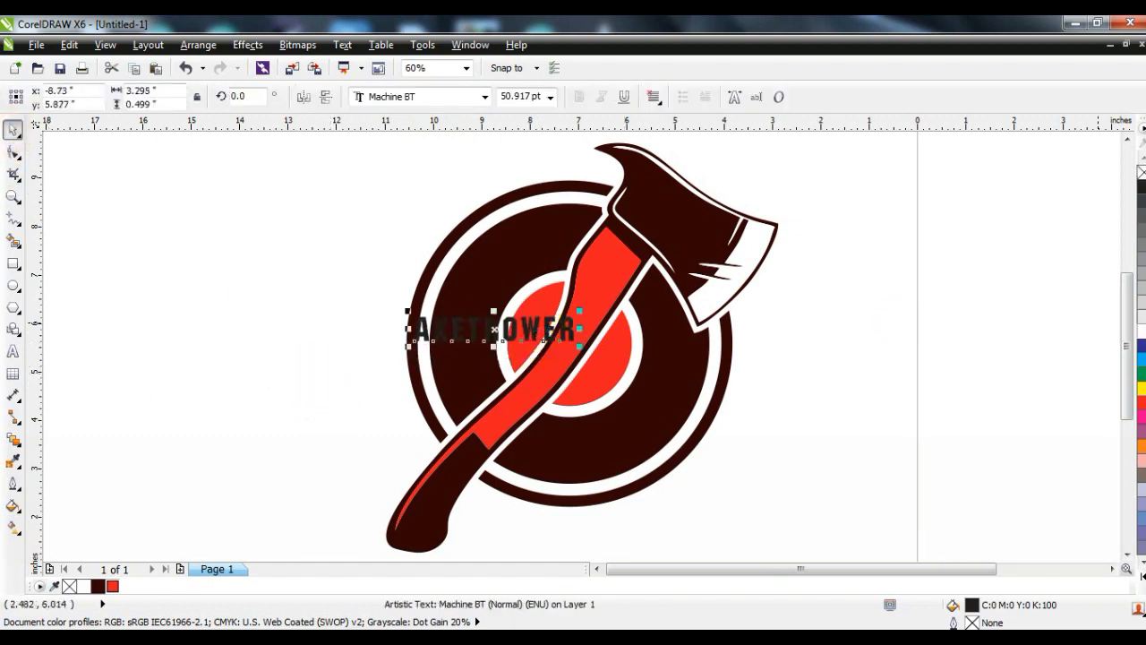
{"action": "left_click", "coordinate": [1142, 331]}
- Fit the AXETROWER text to the large dark brown circle, placed inside its upper-left arc with an offset of about -0.875 inches
{"action": "left_click", "coordinate": [545, 230], "text": "shift"}
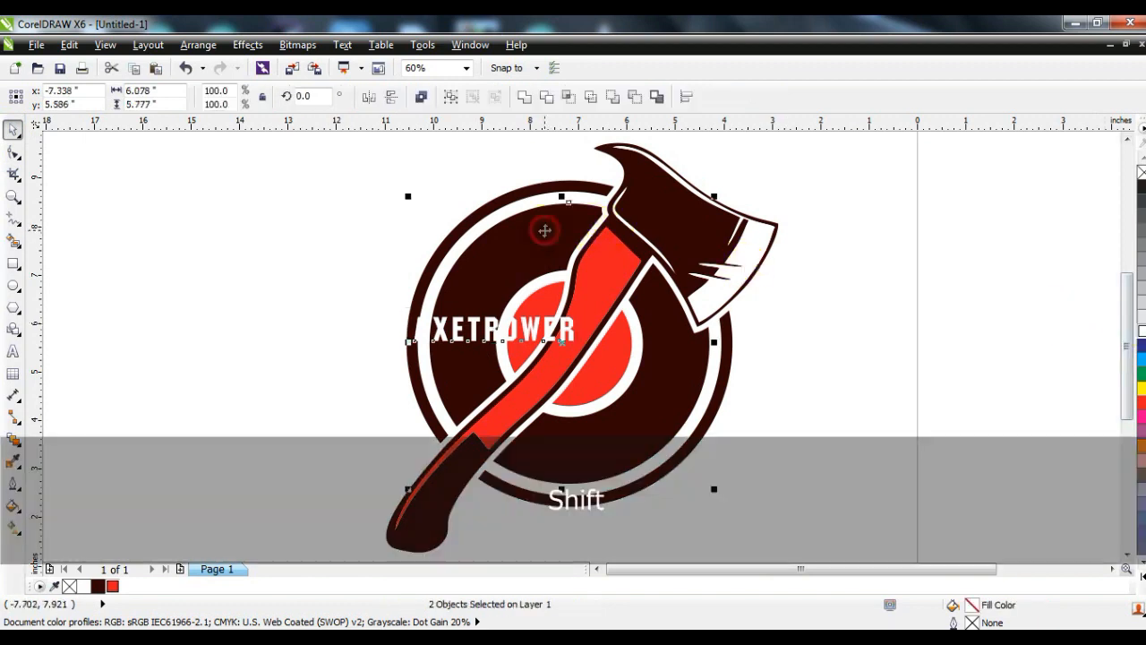
{"action": "left_click", "coordinate": [342, 44]}
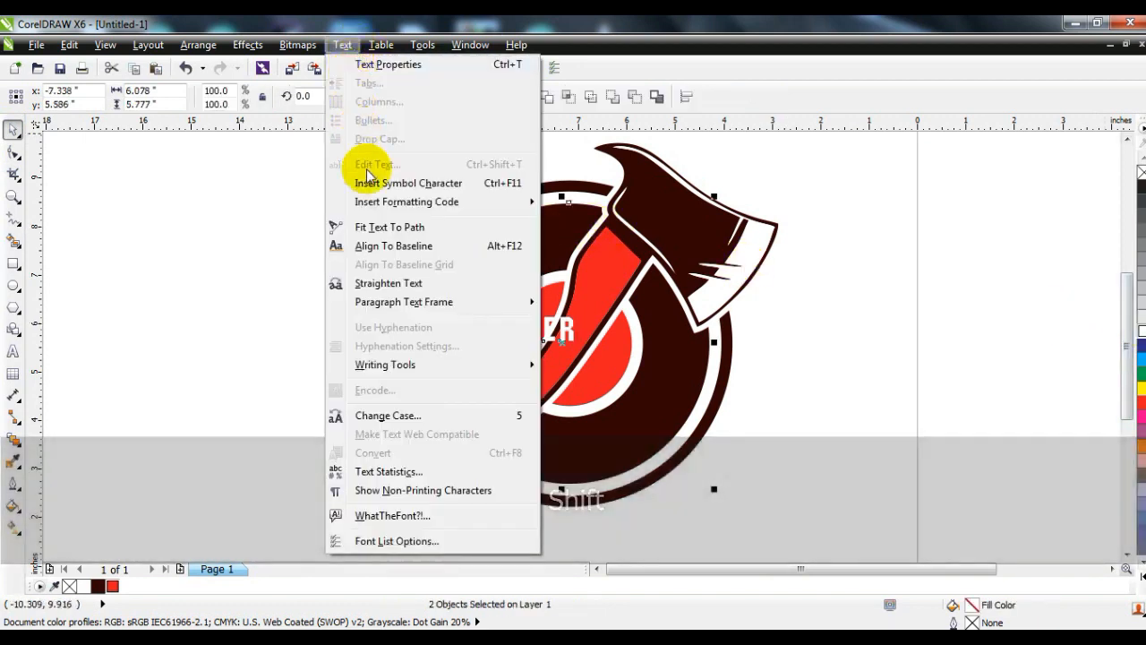
{"action": "left_click", "coordinate": [374, 229]}
{"action": "left_click_drag", "start_coordinate": [553, 187], "coordinate": [473, 286]}
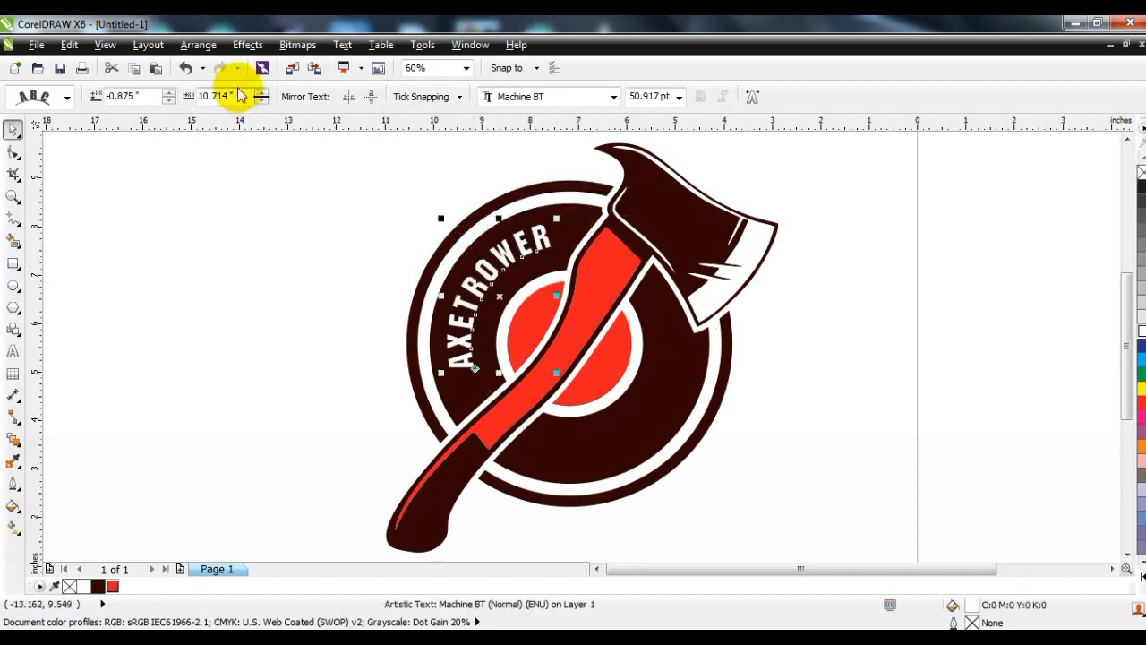
- Convert the curved AXETROWER text to curves
{"action": "left_click", "coordinate": [198, 44]}
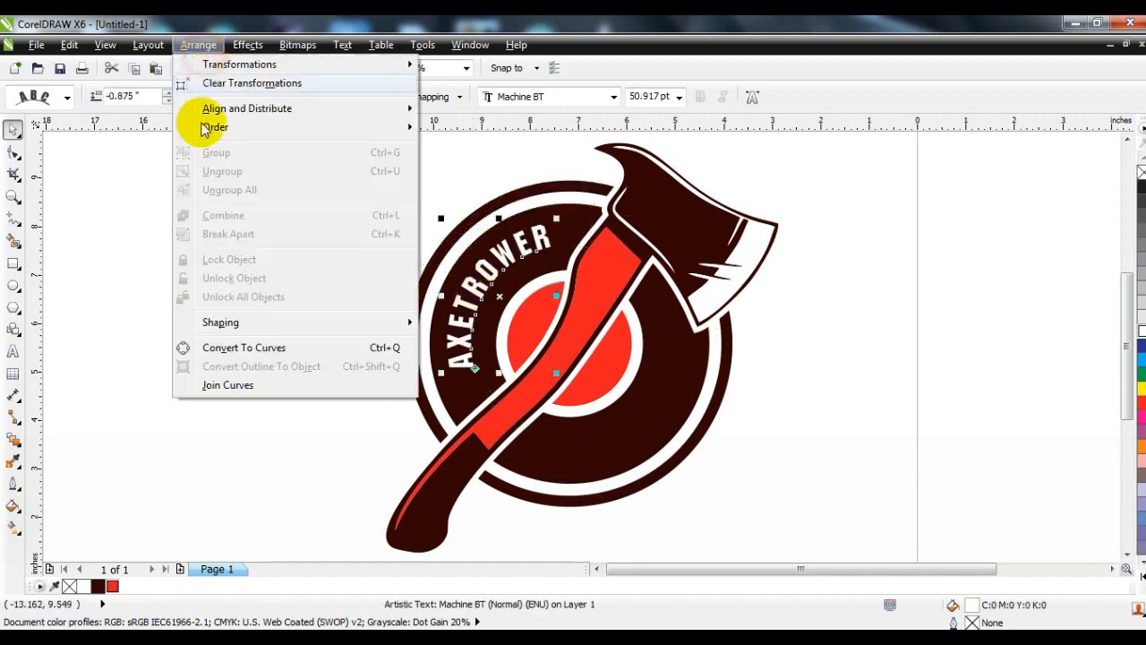
{"action": "left_click", "coordinate": [225, 348]}
{"action": "left_click", "coordinate": [197, 331]}
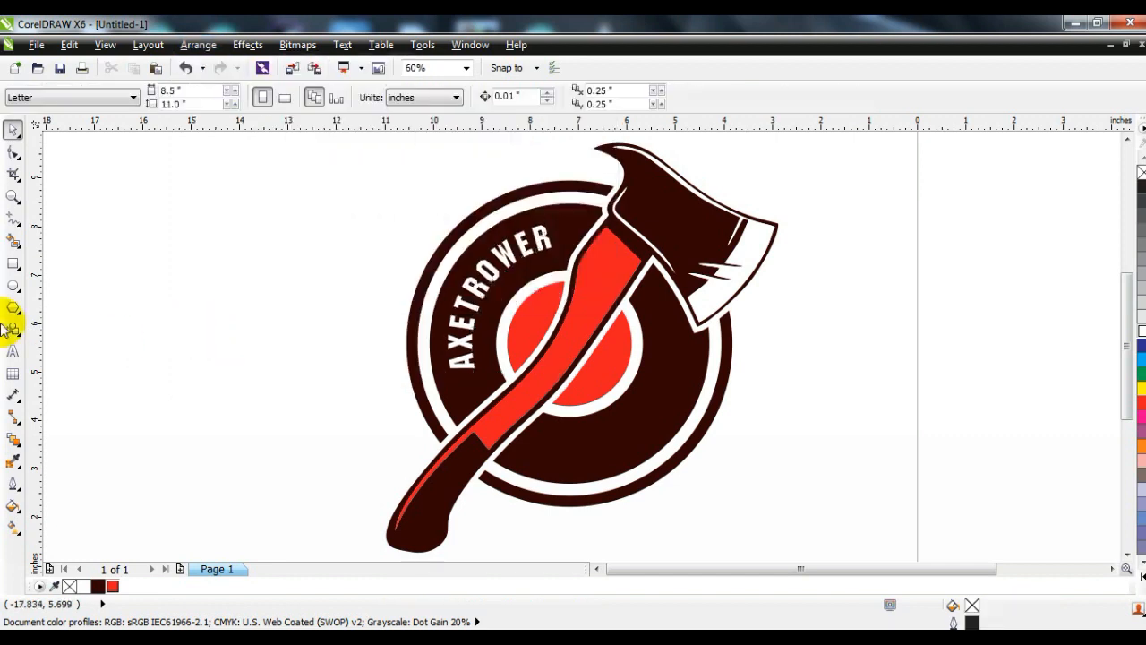
- Add the text SPORTS beside the badge and set its font to Machine BT
{"action": "left_click", "coordinate": [13, 351]}
{"action": "left_click", "coordinate": [149, 345]}
{"action": "type", "text": "SPORTS"}
{"action": "left_click", "coordinate": [13, 130]}
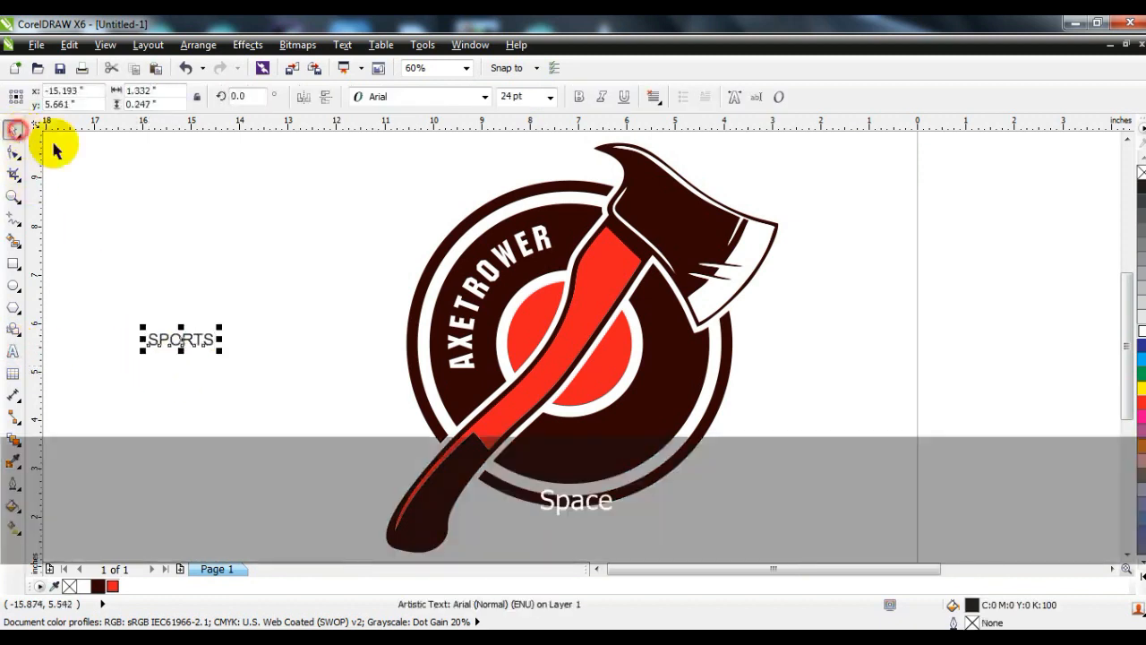
{"action": "left_click", "coordinate": [444, 95]}
{"action": "left_click", "coordinate": [421, 128]}
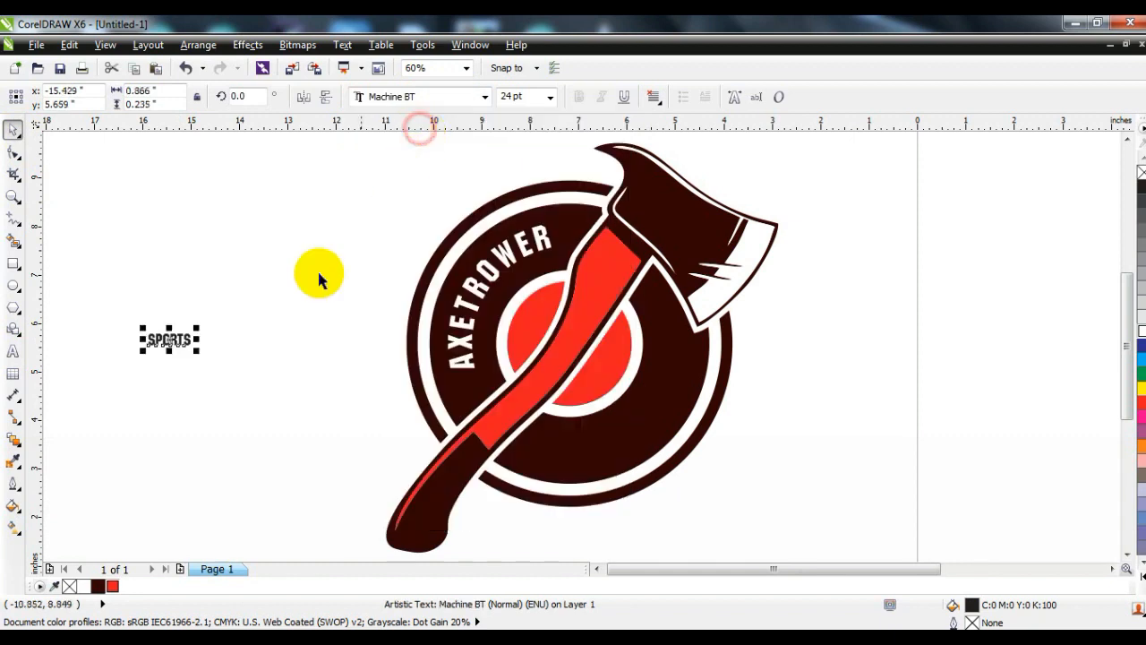
- Enlarge SPORTS to about 55.6 pt with wider letter spacing, move it onto the badge's lower ring and fill it white
{"action": "left_click_drag", "start_coordinate": [197, 328], "coordinate": [230, 315]}
{"action": "left_click", "coordinate": [14, 152]}
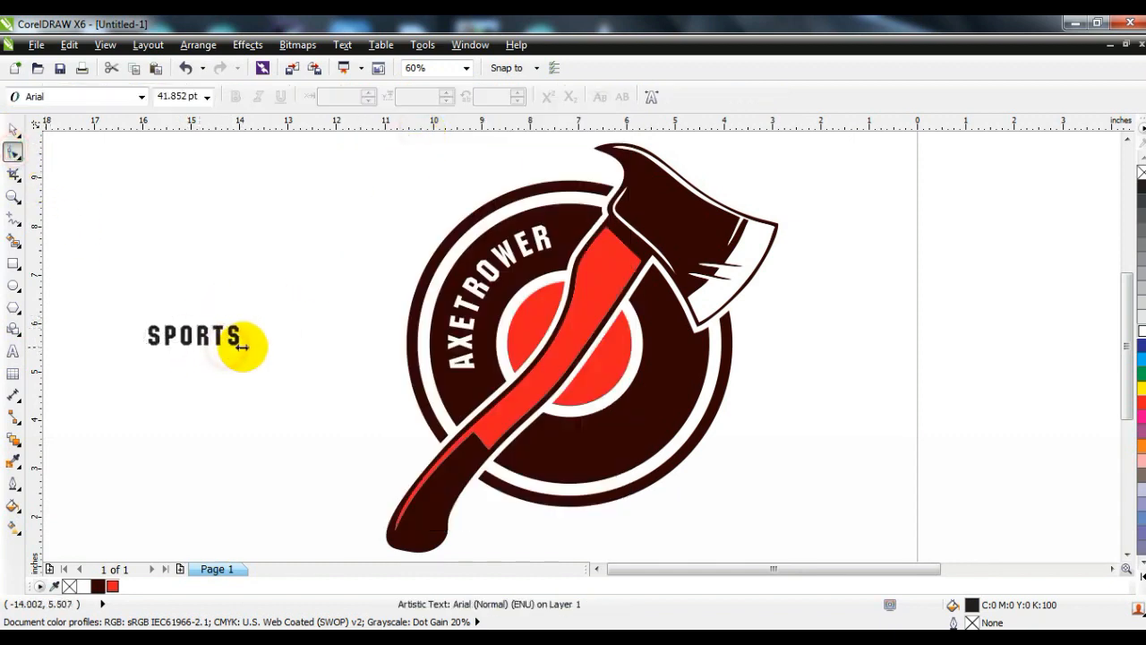
{"action": "left_click", "coordinate": [13, 130]}
{"action": "left_click_drag", "start_coordinate": [250, 315], "coordinate": [273, 308]}
{"action": "mouse_move", "coordinate": [278, 306]}
{"action": "left_mouse_down"}
{"action": "mouse_move", "coordinate": [583, 397]}
{"action": "mouse_move", "coordinate": [605, 441]}
{"action": "left_mouse_up"}
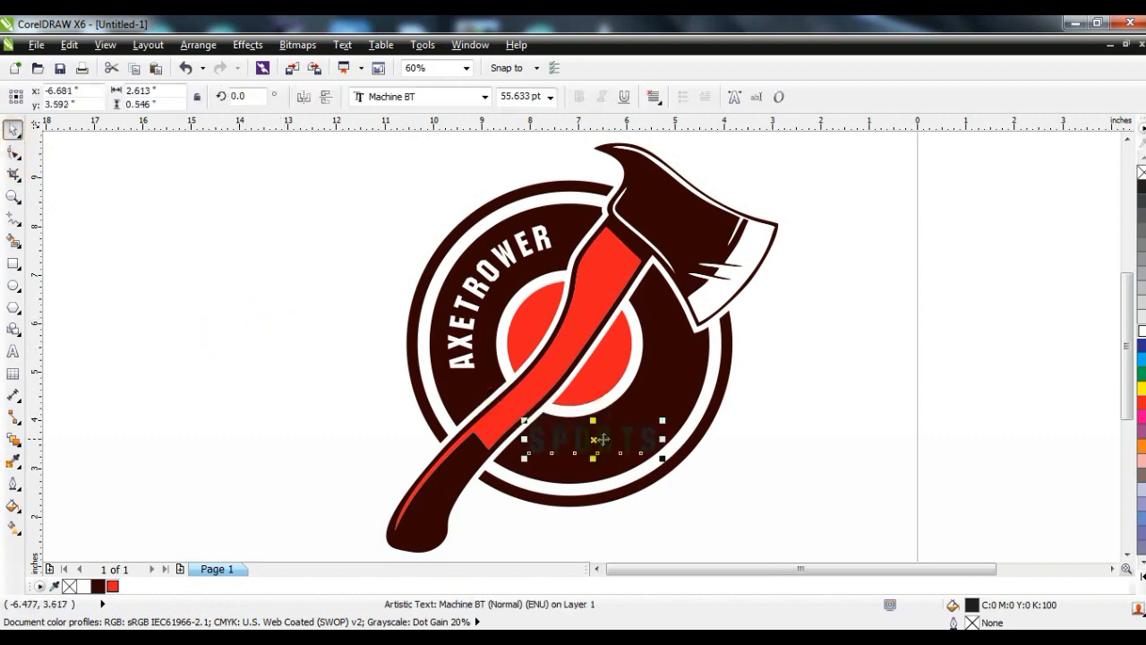
{"action": "key", "text": "shift"}
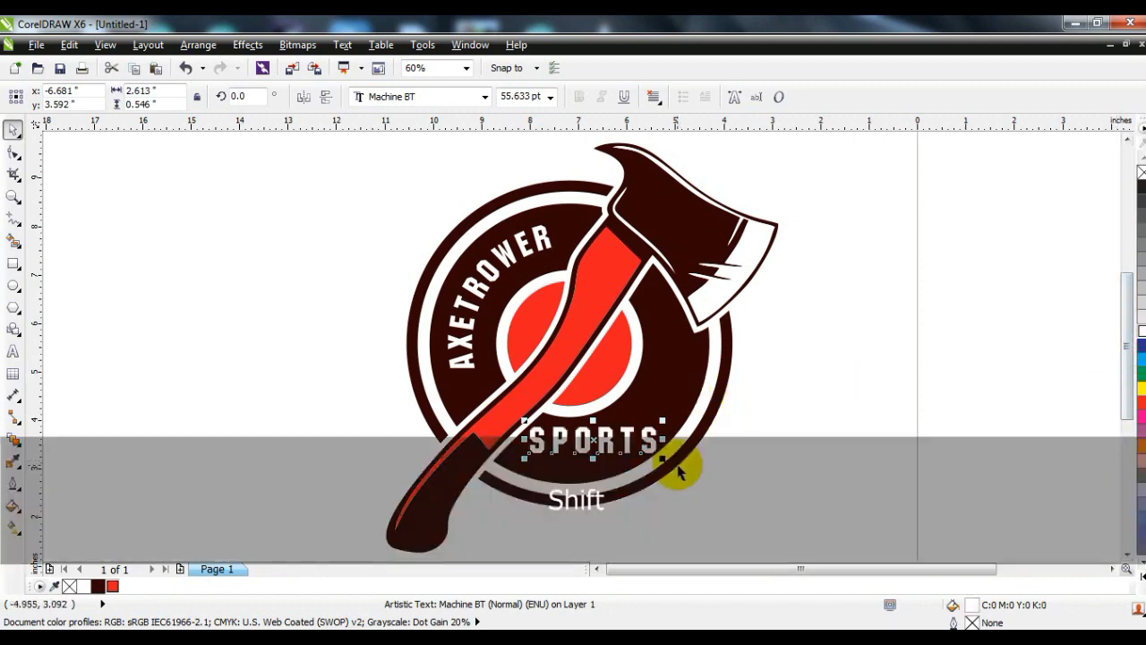
- Reduce SPORTS to about 52.7 pt and fit it to the large dark brown circle, inside its lower-right arc
{"action": "left_click", "coordinate": [665, 461], "text": "shift"}
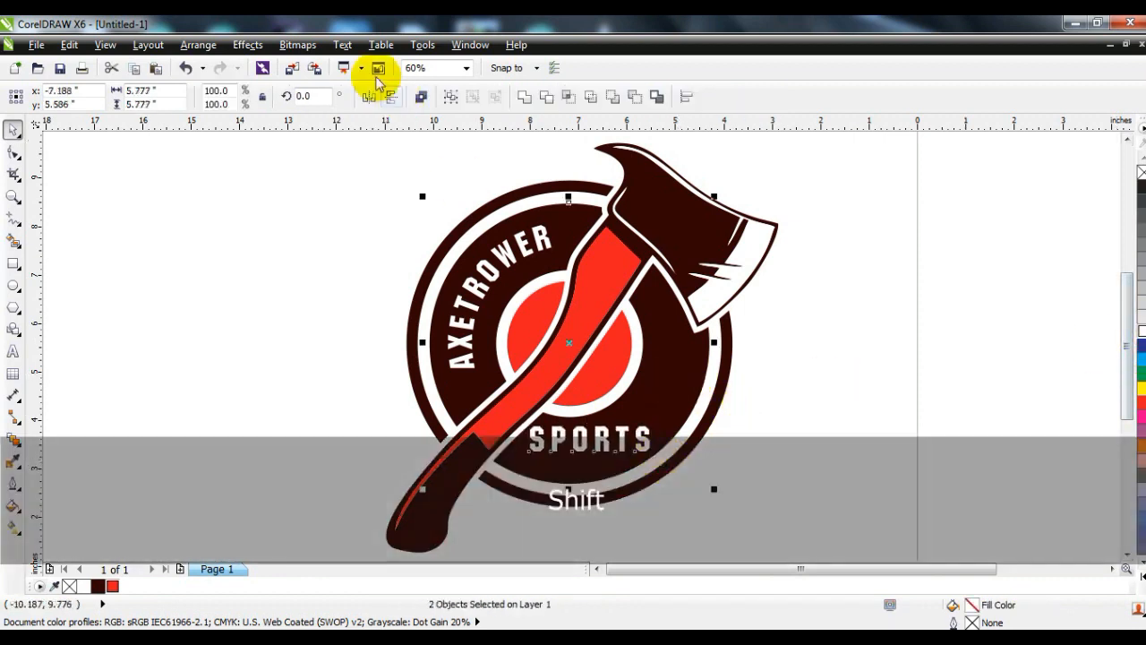
{"action": "left_click", "coordinate": [342, 45]}
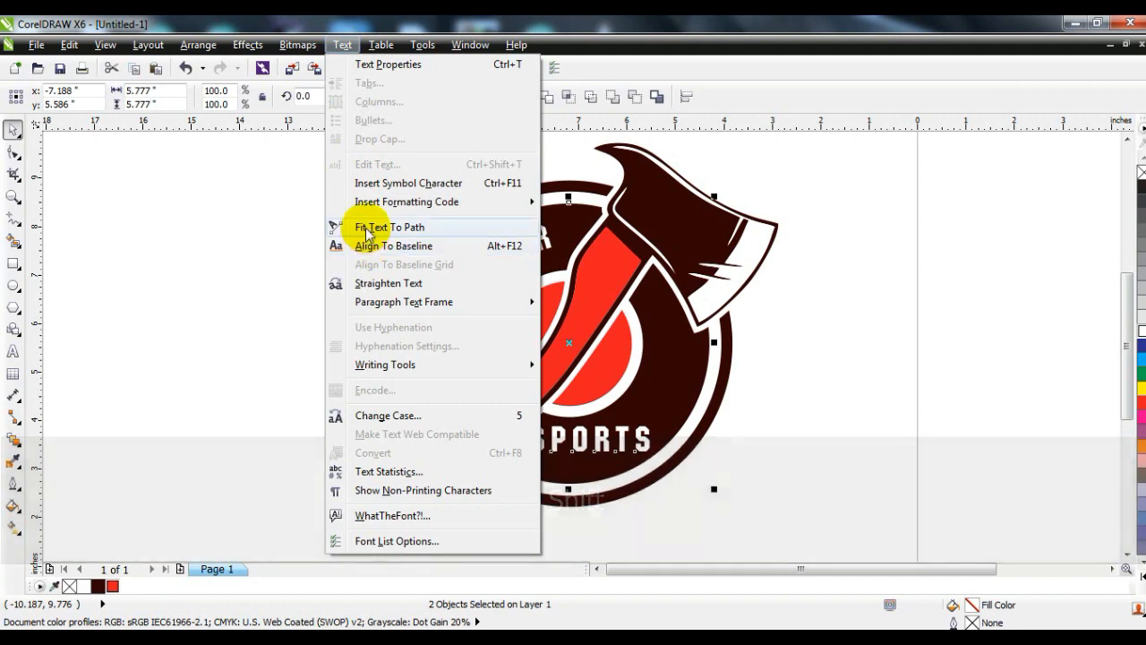
{"action": "left_click", "coordinate": [394, 229]}
{"action": "left_click_drag", "start_coordinate": [557, 188], "coordinate": [649, 422]}
- Mirror the curved SPORTS text horizontally and vertically, and reposition it along the lower-right part of the dark brown ring
{"action": "left_click", "coordinate": [368, 96]}
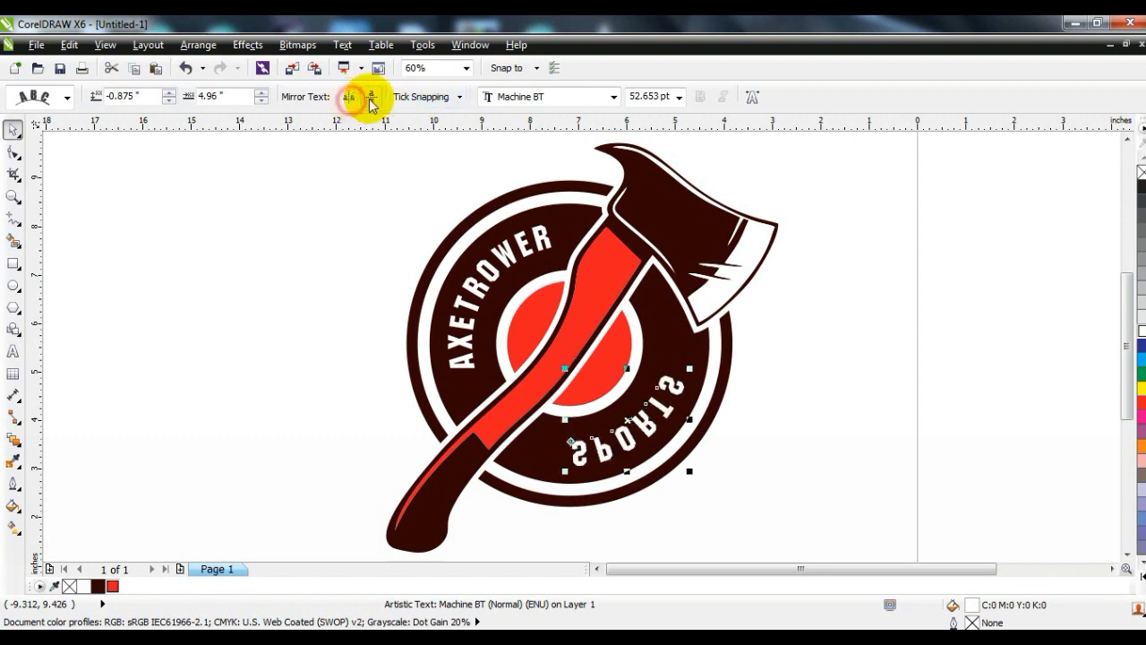
{"action": "left_click", "coordinate": [372, 96]}
{"action": "left_click", "coordinate": [634, 385]}
{"action": "left_click_drag", "start_coordinate": [623, 403], "coordinate": [639, 415]}
{"action": "left_click", "coordinate": [287, 307]}
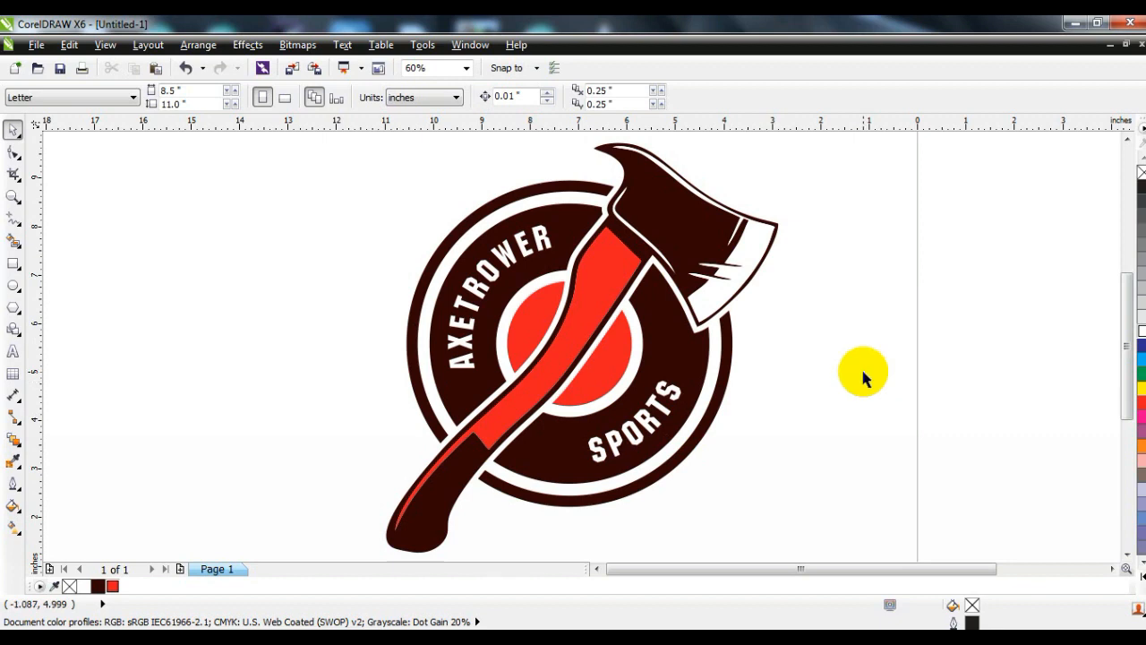
- Break the SPORTS text apart from its circular path
{"action": "left_click", "coordinate": [672, 391]}
{"action": "left_click", "coordinate": [198, 44]}
{"action": "left_click", "coordinate": [236, 234]}
{"action": "left_click", "coordinate": [213, 265]}
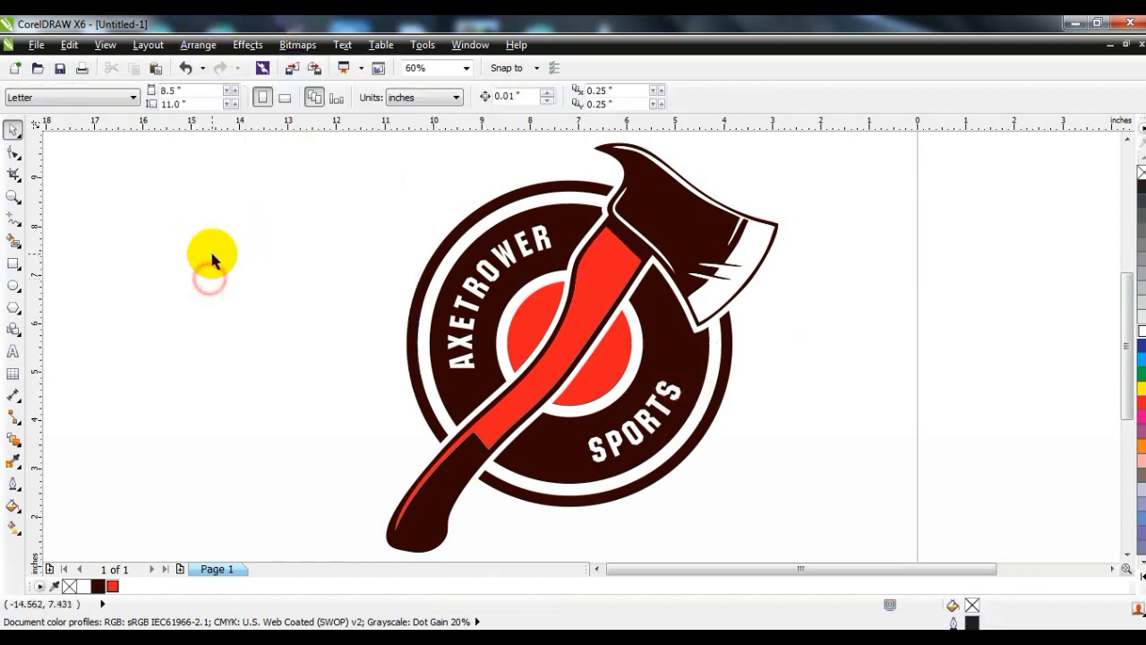
- Group all objects of the badge, including the rings, axe and lettering
{"action": "key", "text": "F3"}
{"action": "left_click_drag", "start_coordinate": [198, 175], "coordinate": [594, 463]}
{"action": "key", "text": "ctrl+g"}
{"action": "left_click", "coordinate": [652, 414]}
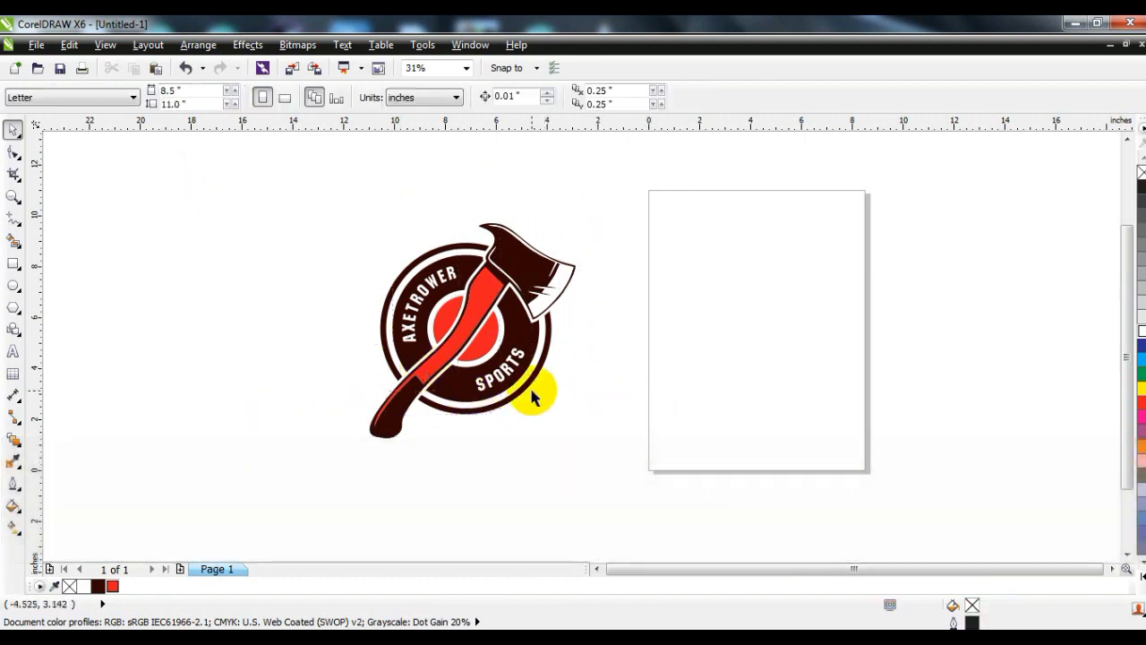
- Examine the finished badge up close and in full-screen preview
{"action": "left_click", "coordinate": [13, 196]}
{"action": "left_click_drag", "start_coordinate": [372, 274], "coordinate": [658, 471]}
{"action": "left_click_drag", "start_coordinate": [368, 159], "coordinate": [816, 476]}
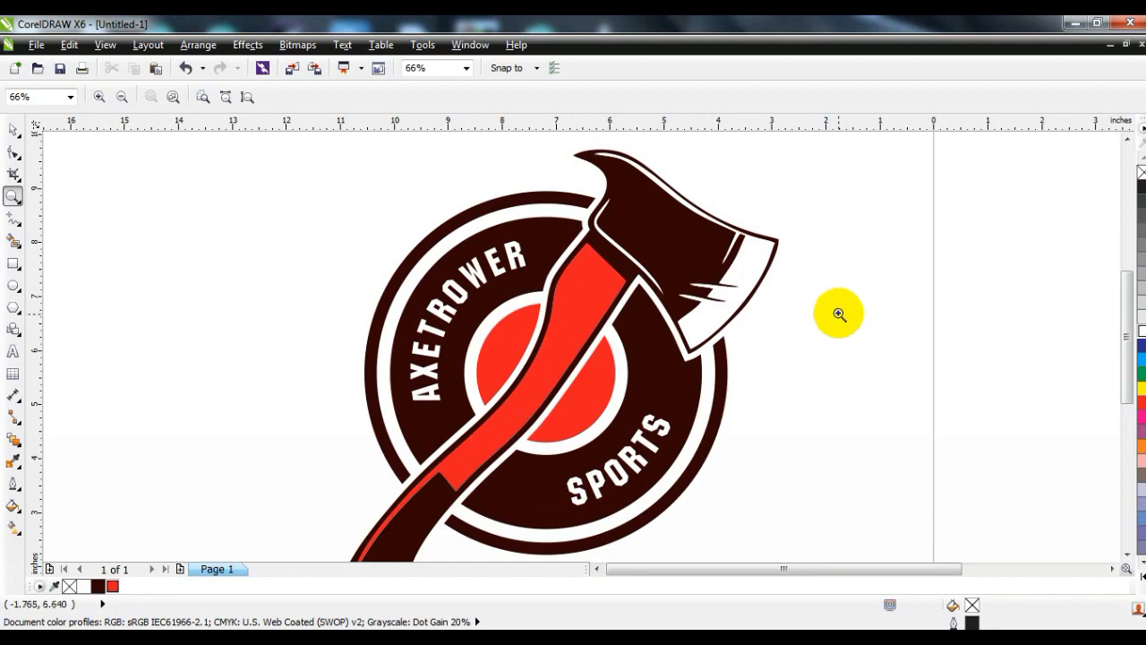
{"action": "key", "text": "F9"}
{"action": "left_click", "coordinate": [706, 261]}
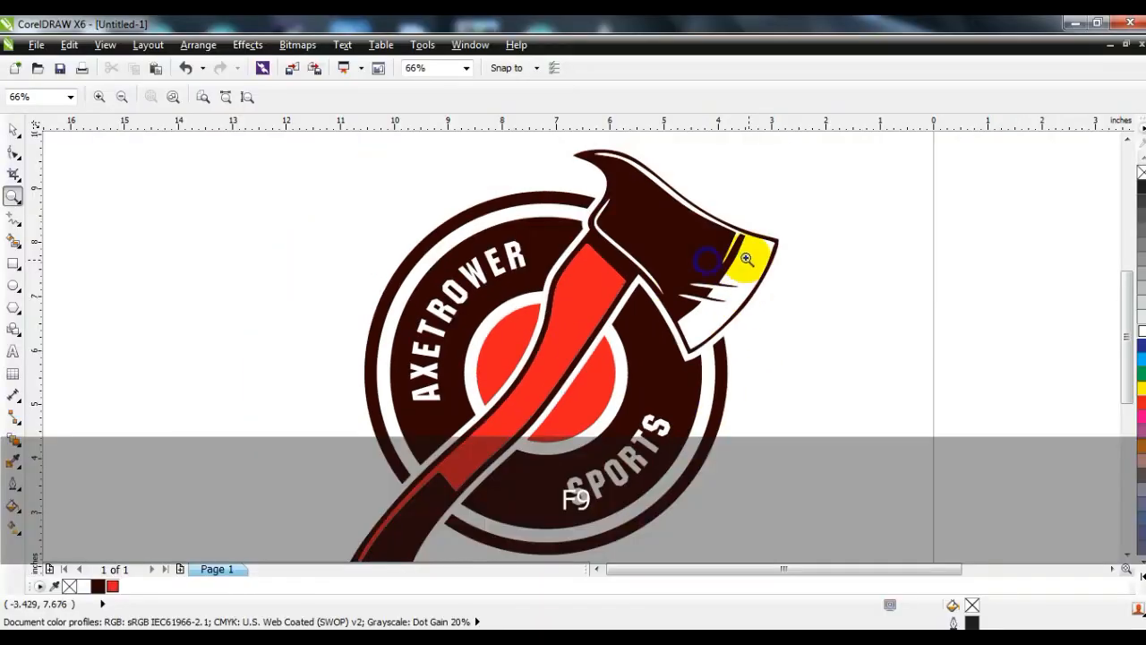
{"action": "right_click", "coordinate": [749, 260]}
{"action": "left_click", "coordinate": [14, 130]}
{"action": "left_click", "coordinate": [324, 357]}
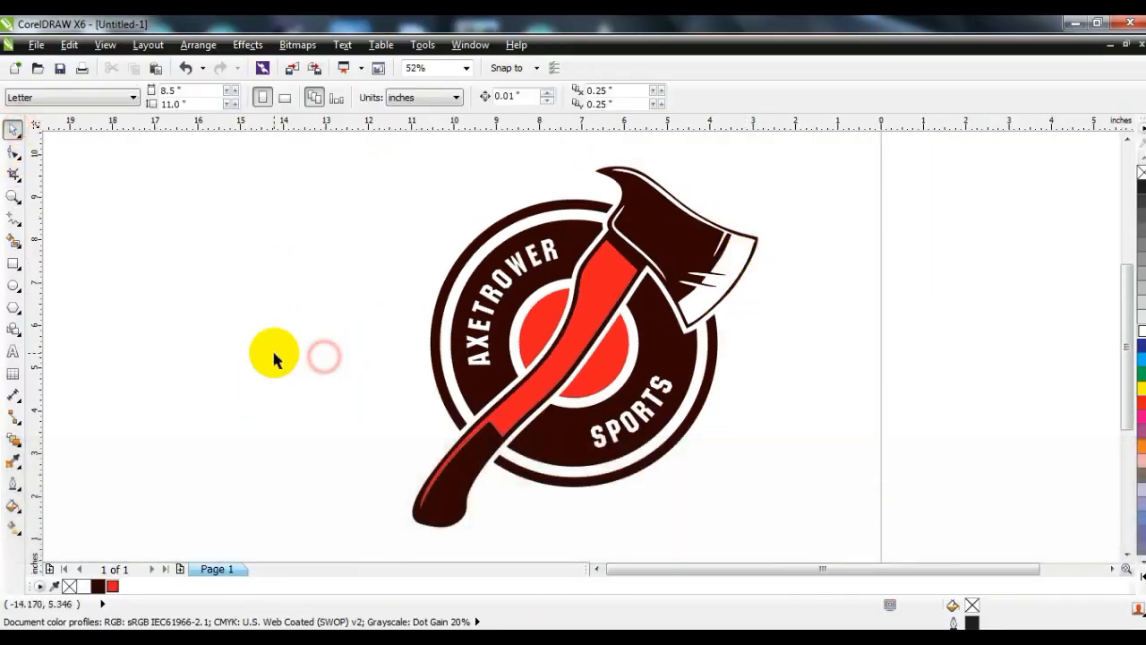
{"action": "key", "text": "F9"}
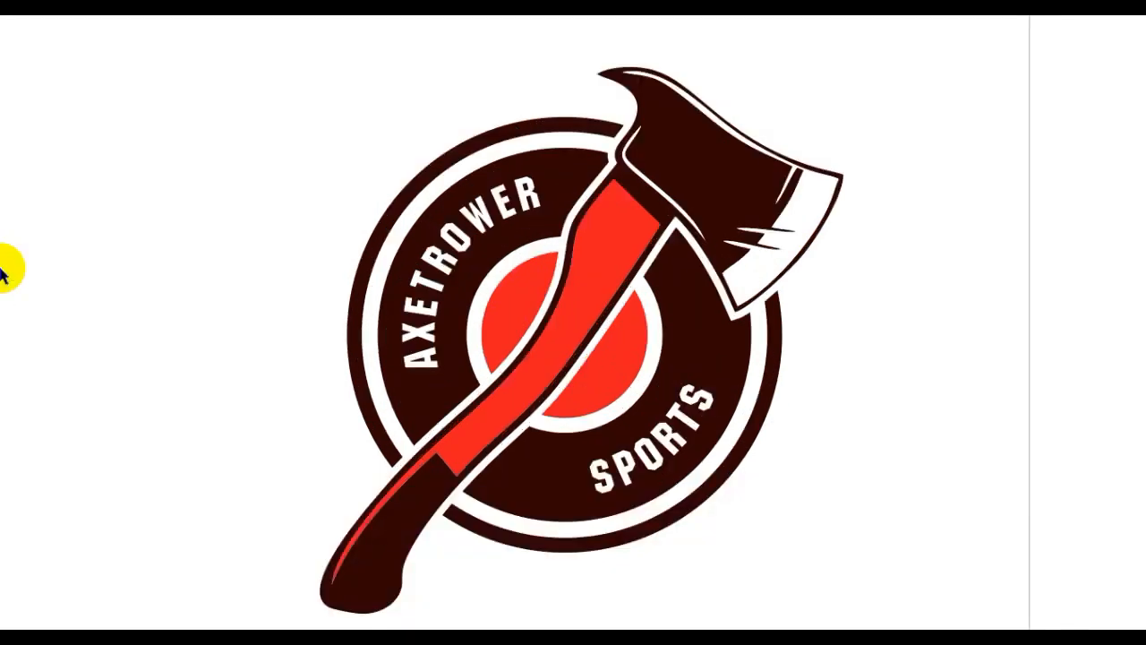